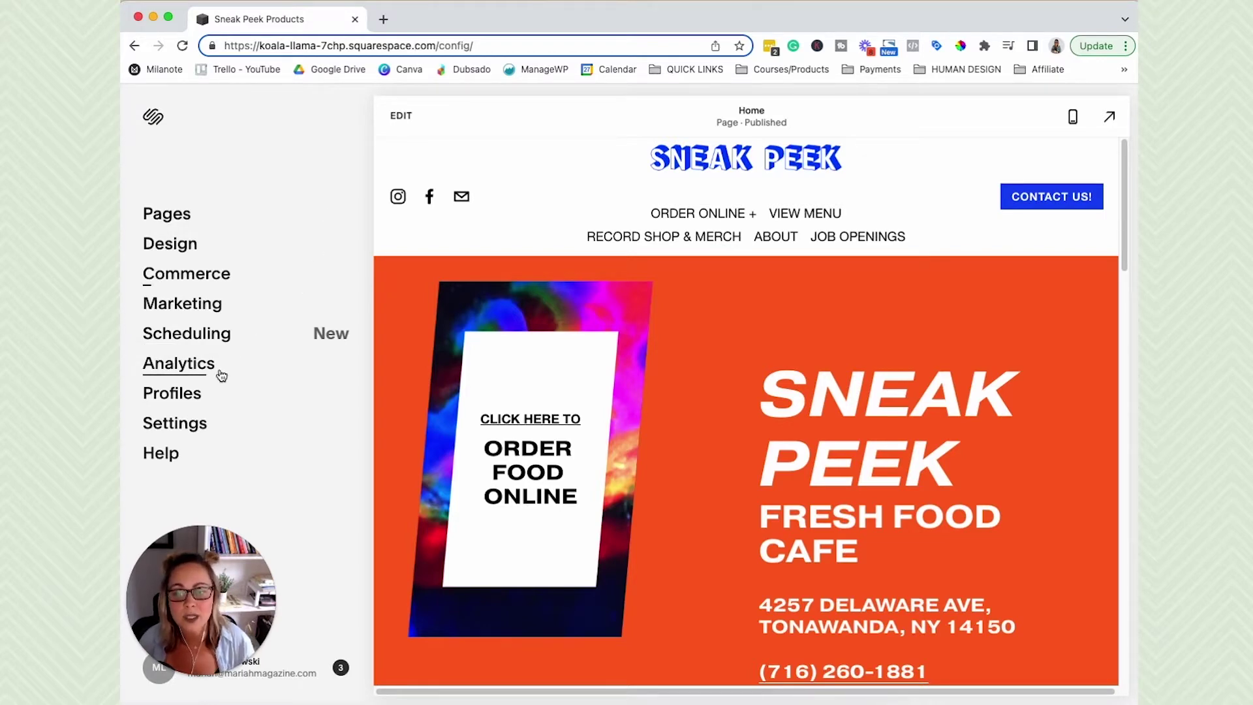
Open Settings > Domains to see sneakpeekcafe.com listed as the primary connected domain
left_click(195, 428)
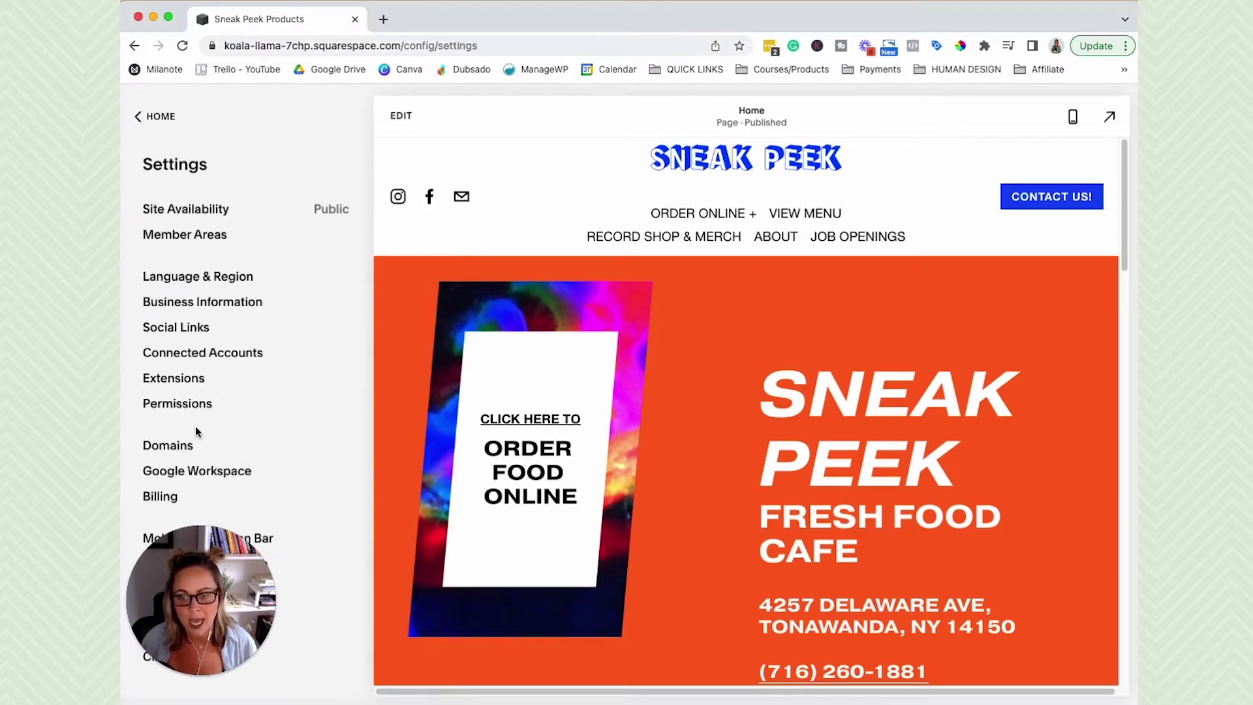
left_click(185, 447)
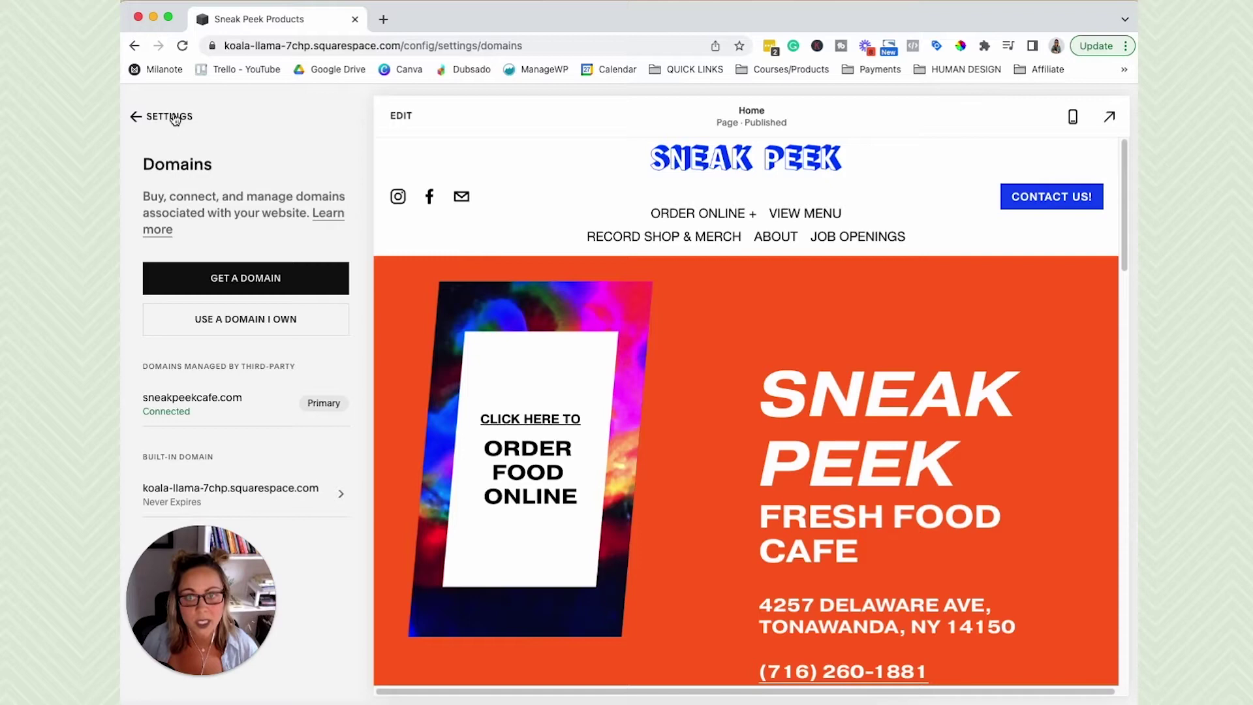
Navigate from Settings back to Home and open Analytics > Search Keywords
left_click(171, 116)
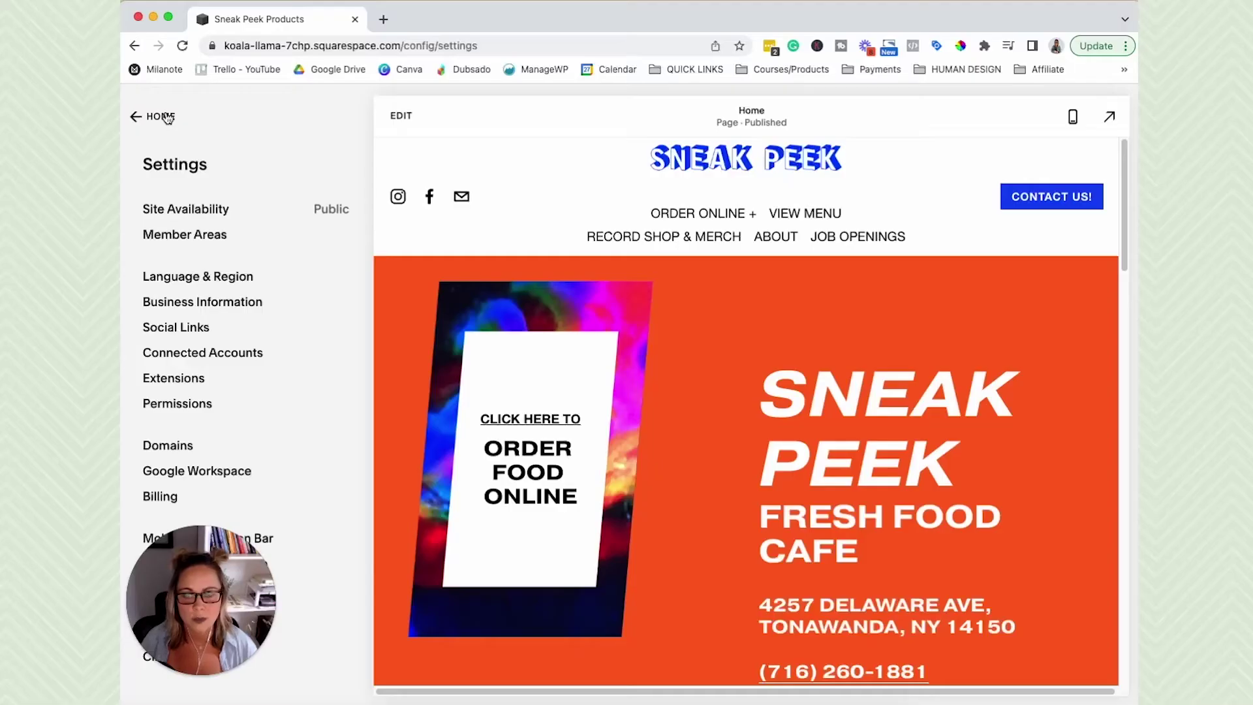
left_click(163, 118)
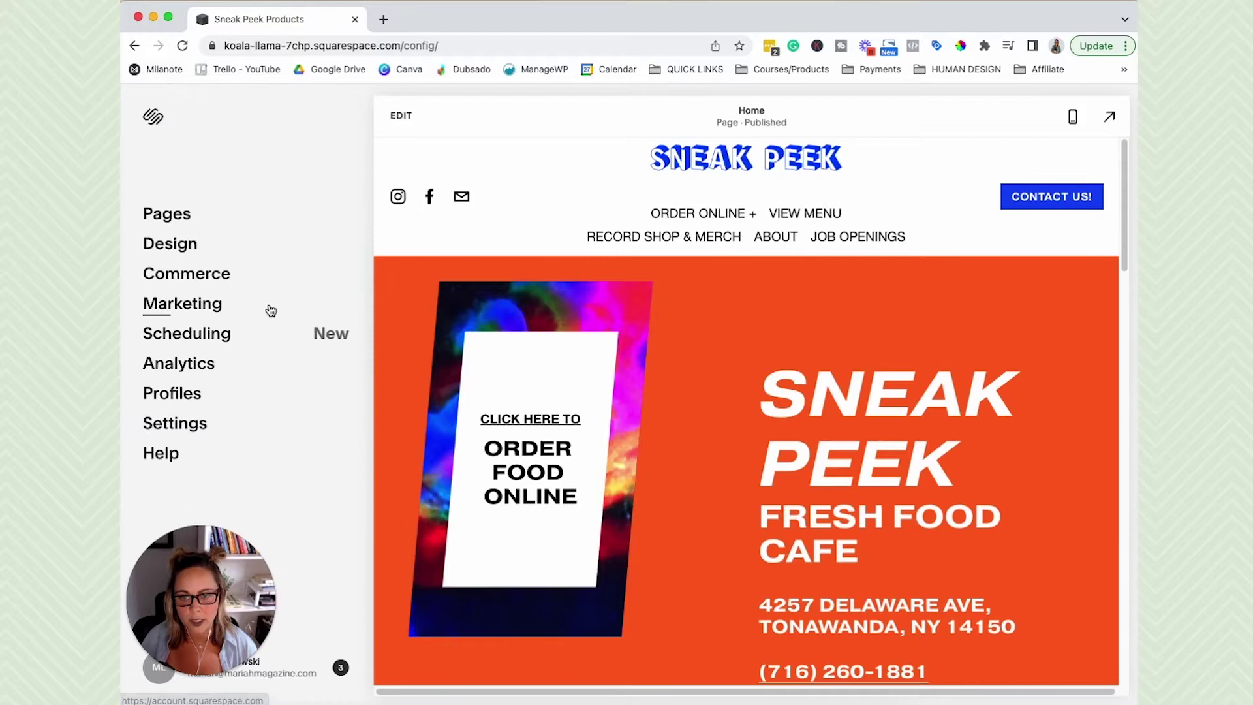
left_click(190, 369)
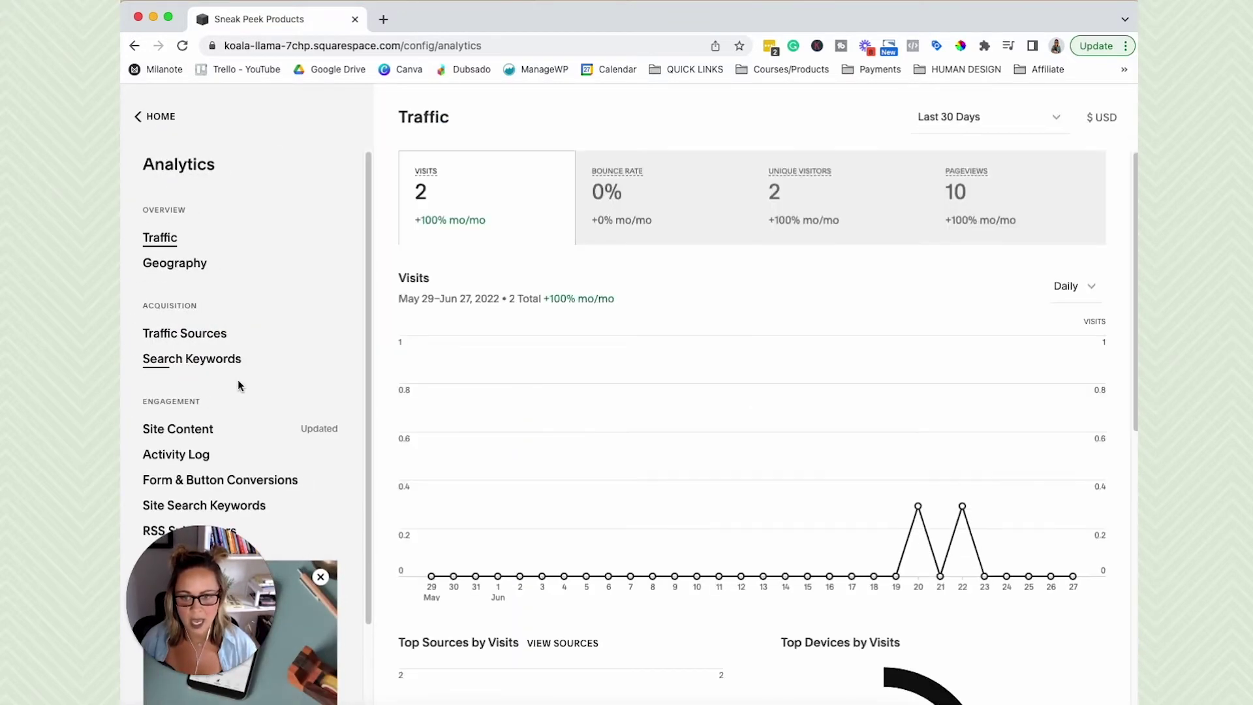
left_click(222, 366)
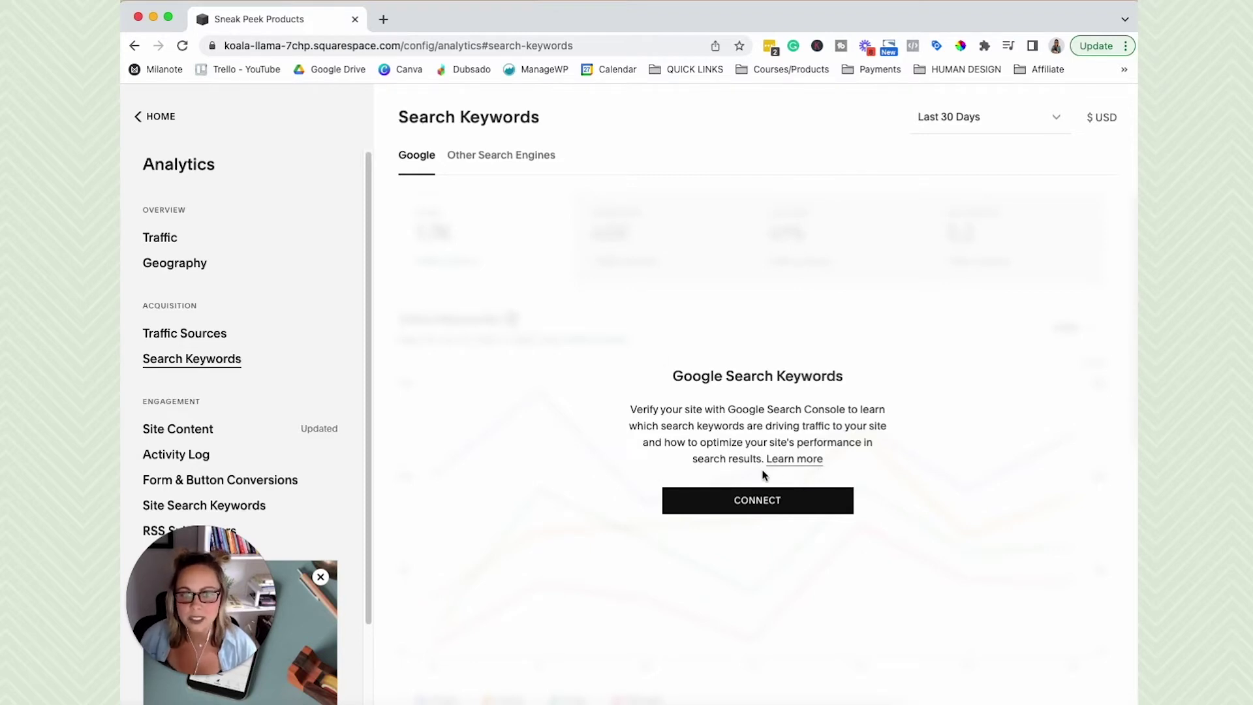
Connect Google Search Console using the first listed Google account and allow Squarespace access
left_click(773, 507)
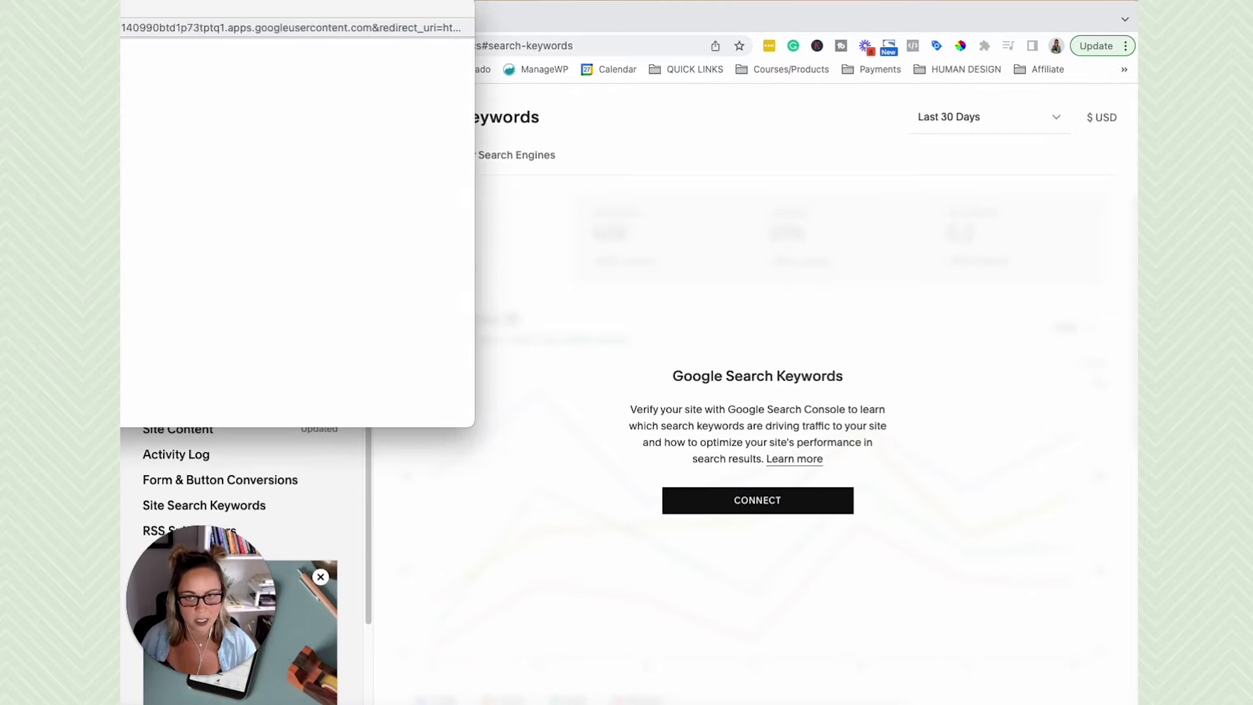
left_click_drag(794, 109, 786, 105)
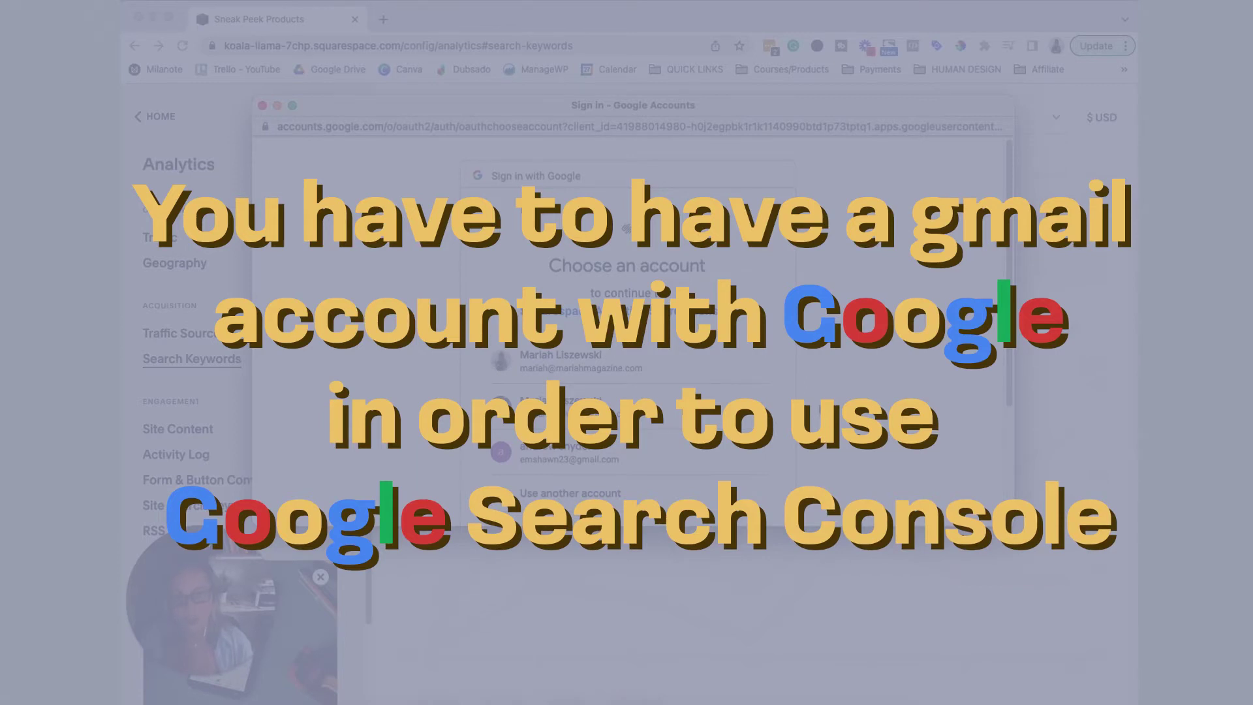
scroll(748, 374, "down", 1)
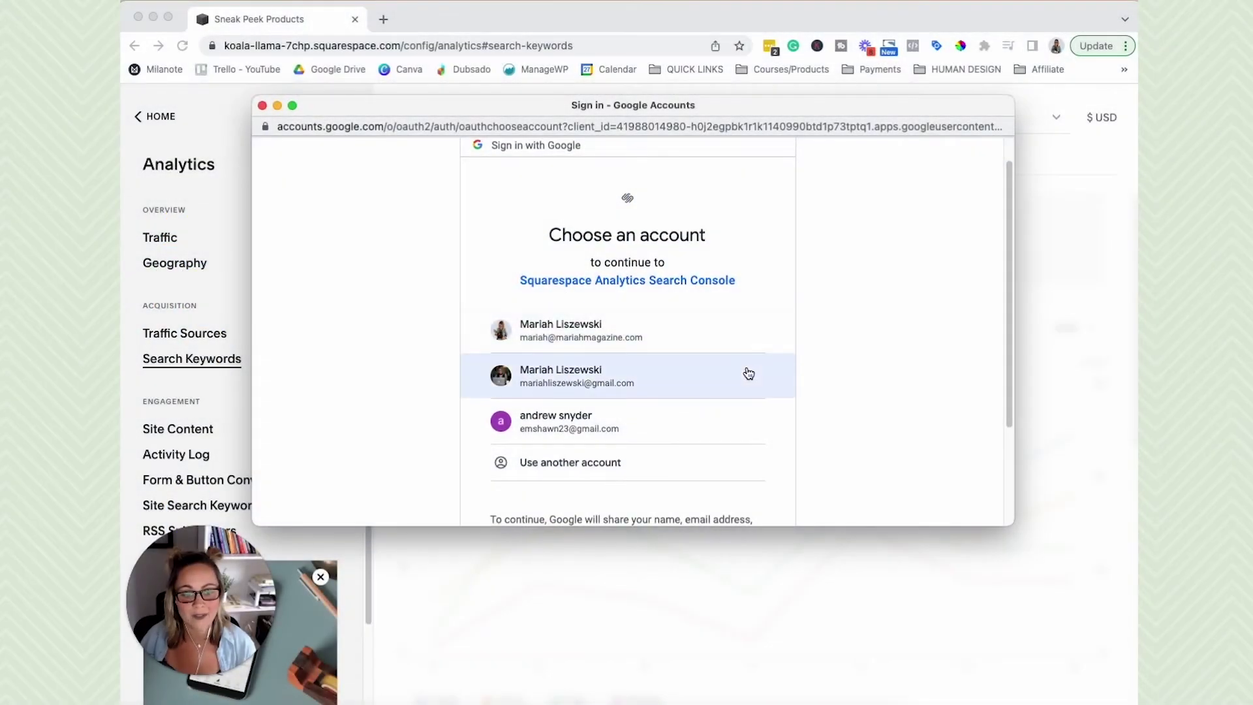
scroll(748, 373, "down", 3)
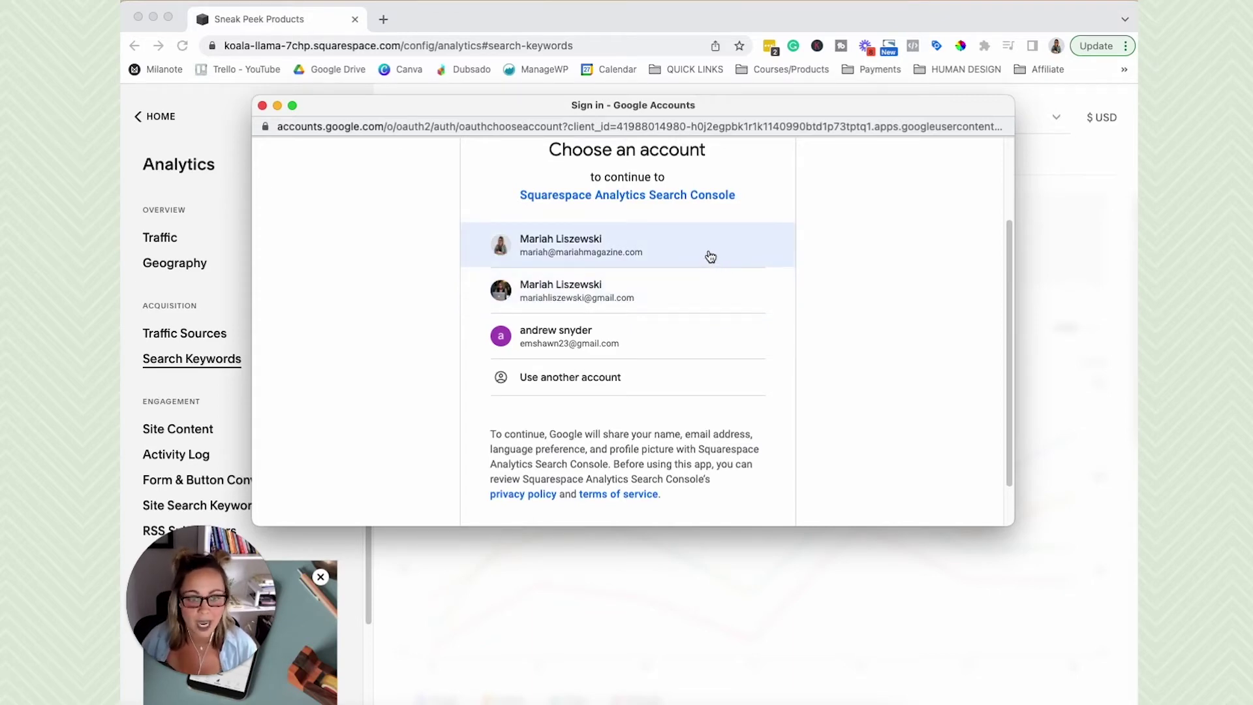
left_click(710, 256)
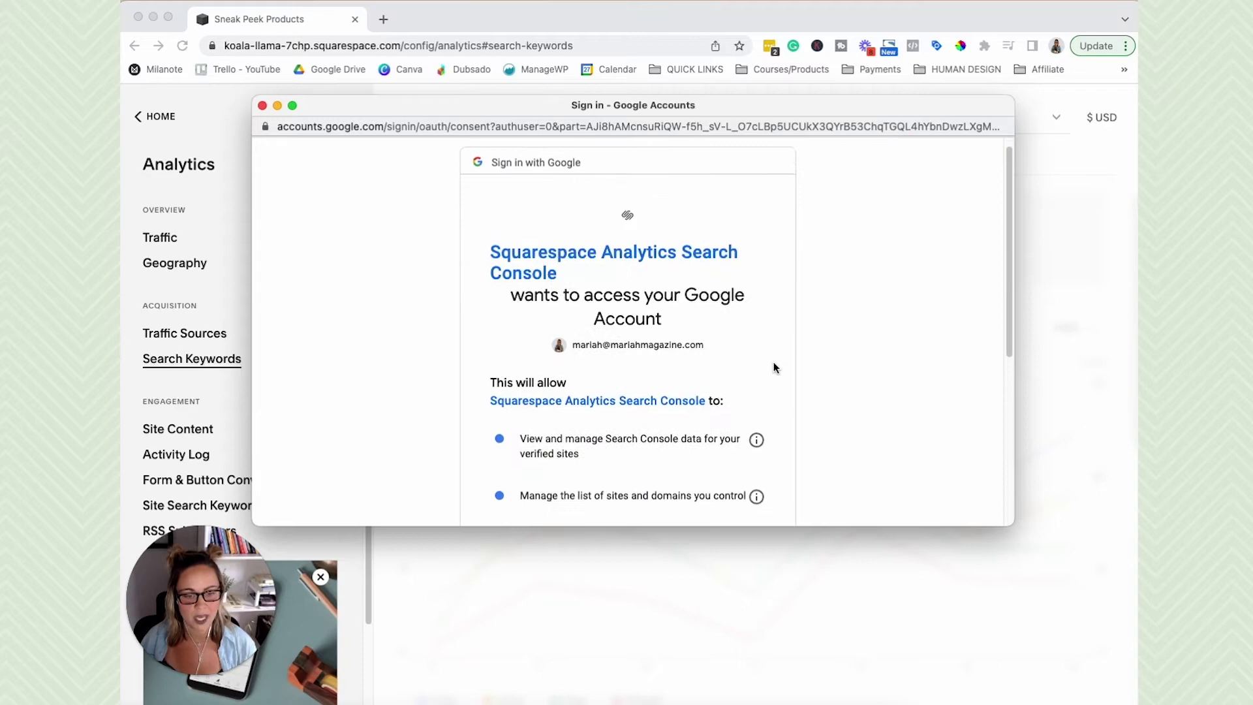
scroll(783, 372, "down", 3)
scroll(808, 388, "down", 5)
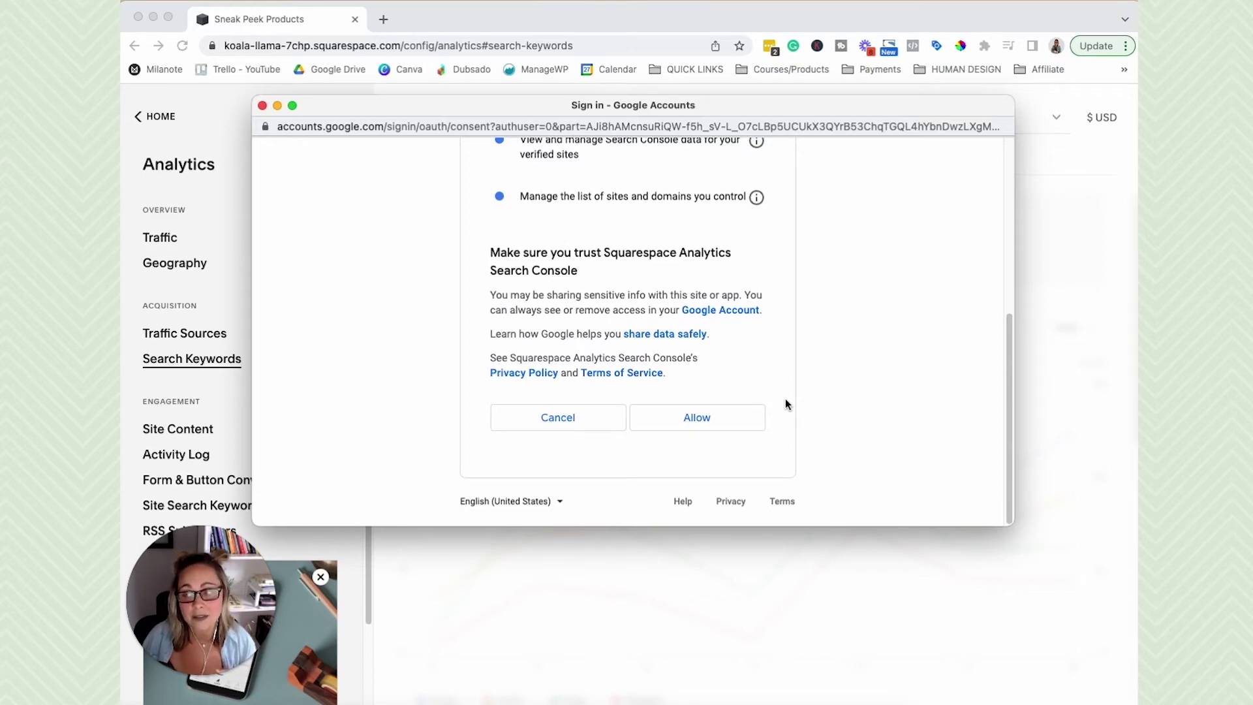
left_click(714, 421)
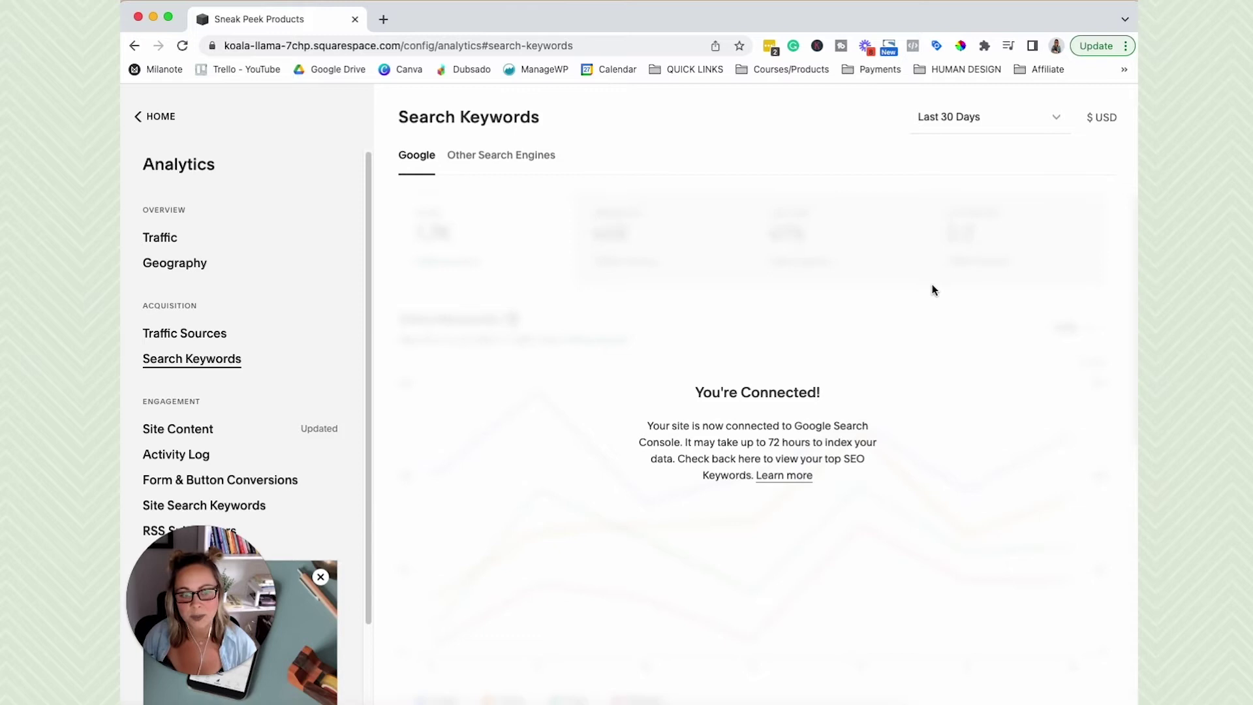
left_click_drag(691, 394, 850, 404)
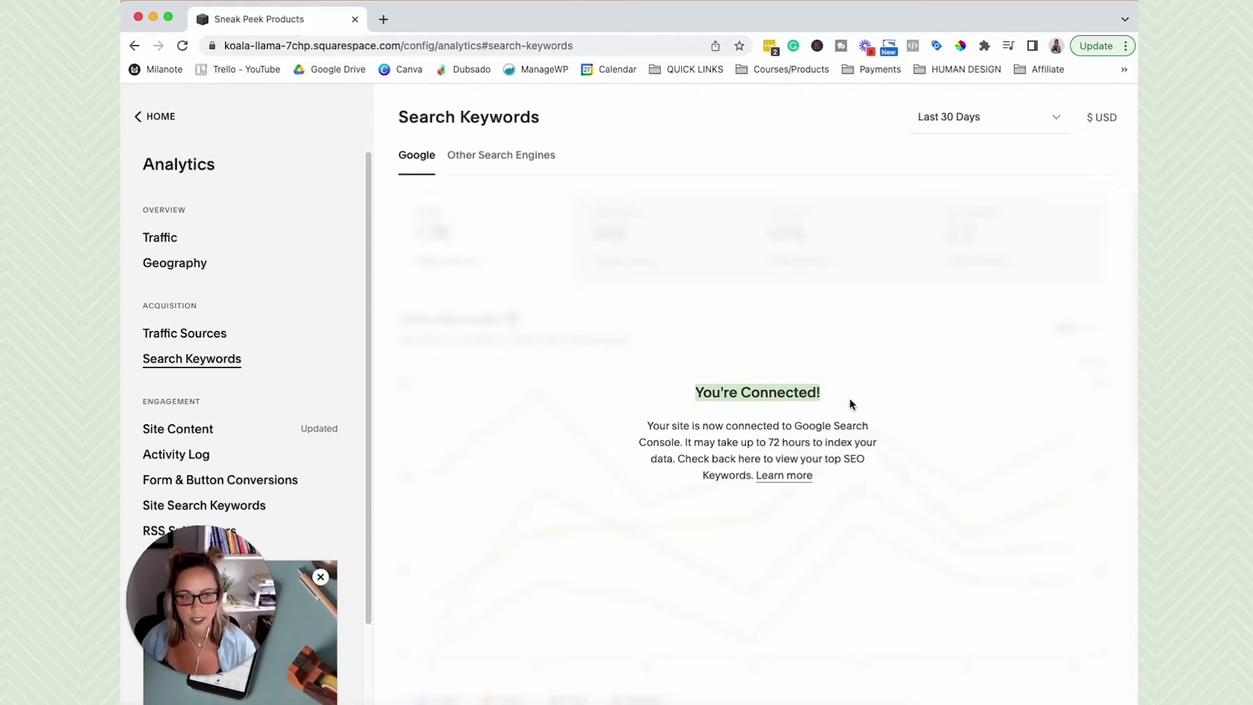
left_click(858, 393)
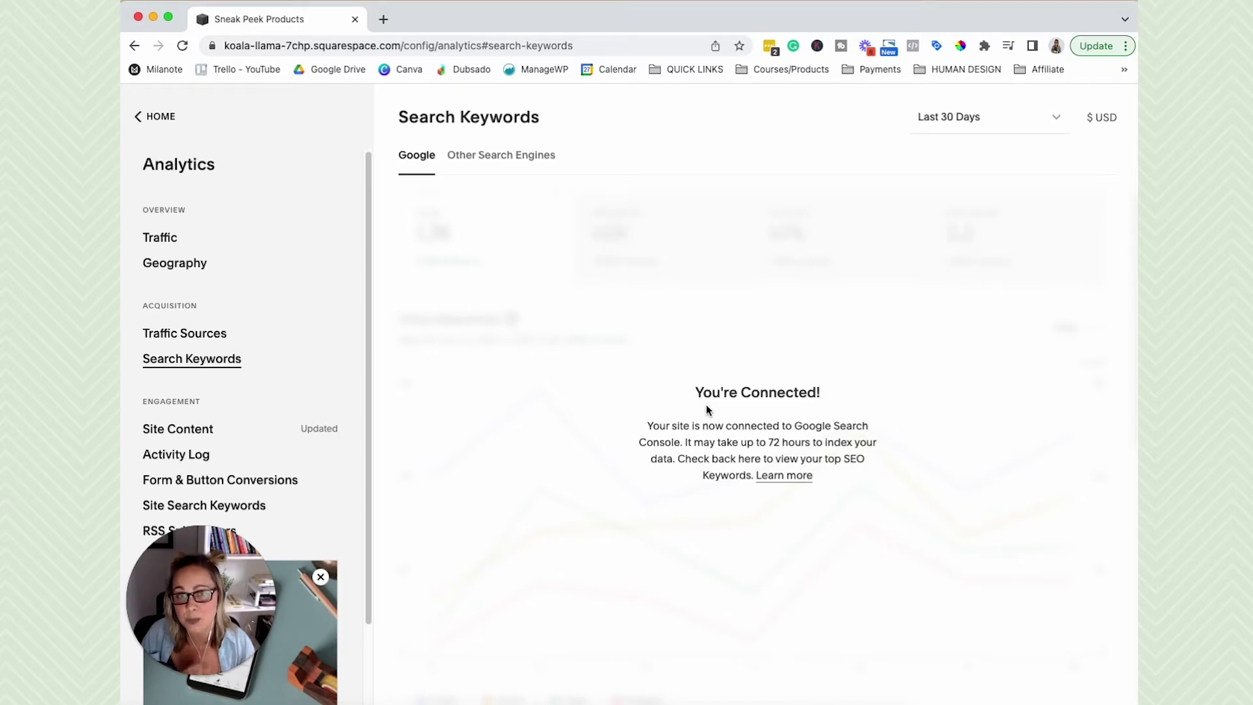
Search 'google search cons' in a new tab and launch Google Search Console
left_click(383, 19)
type("google sear")
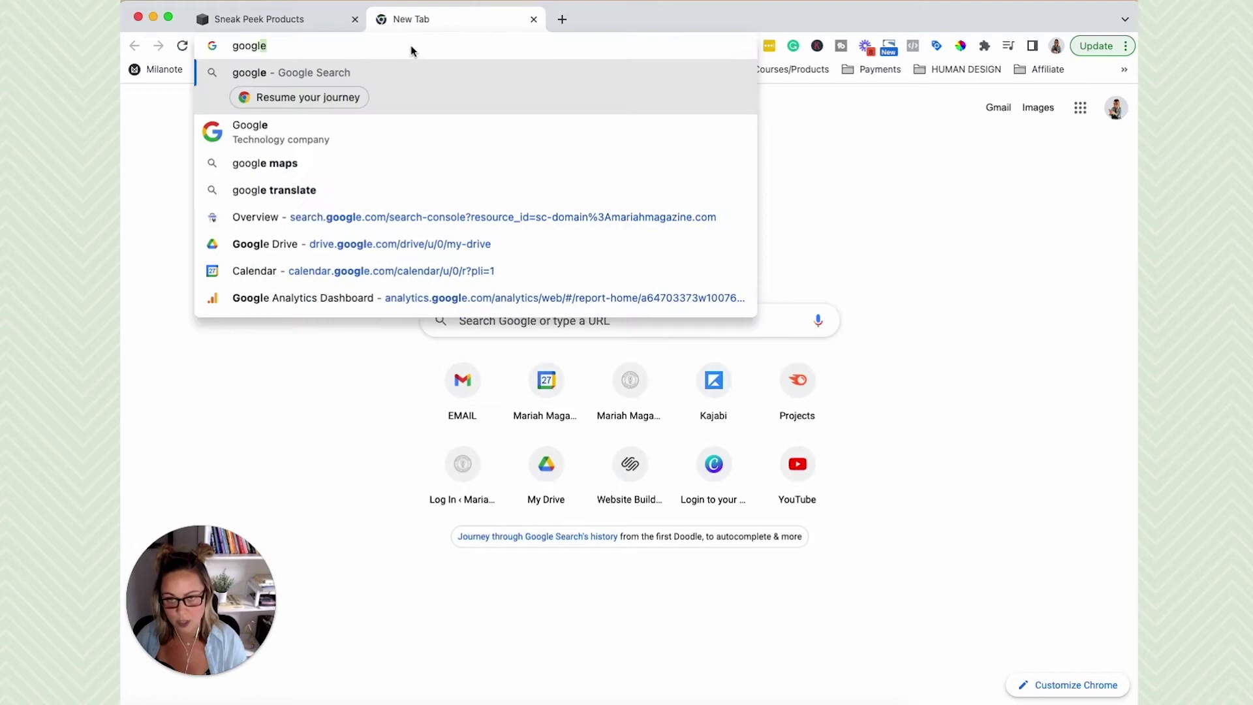
type("ch cons")
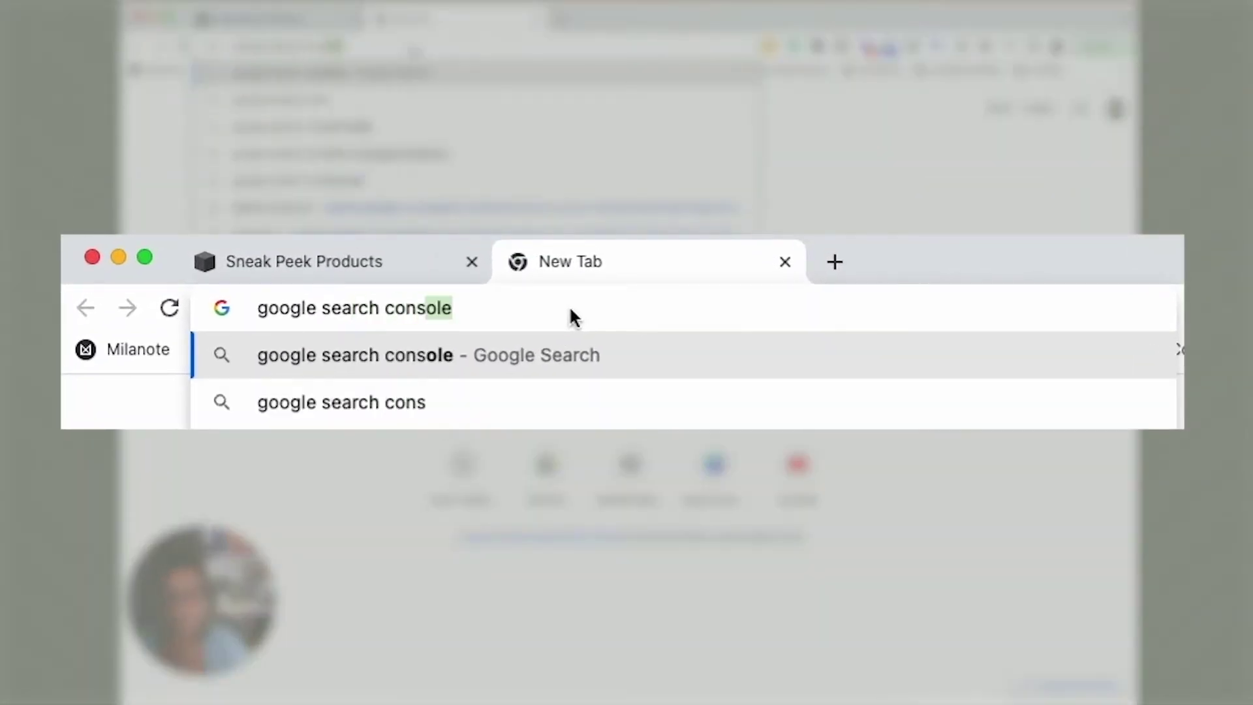
key("Return")
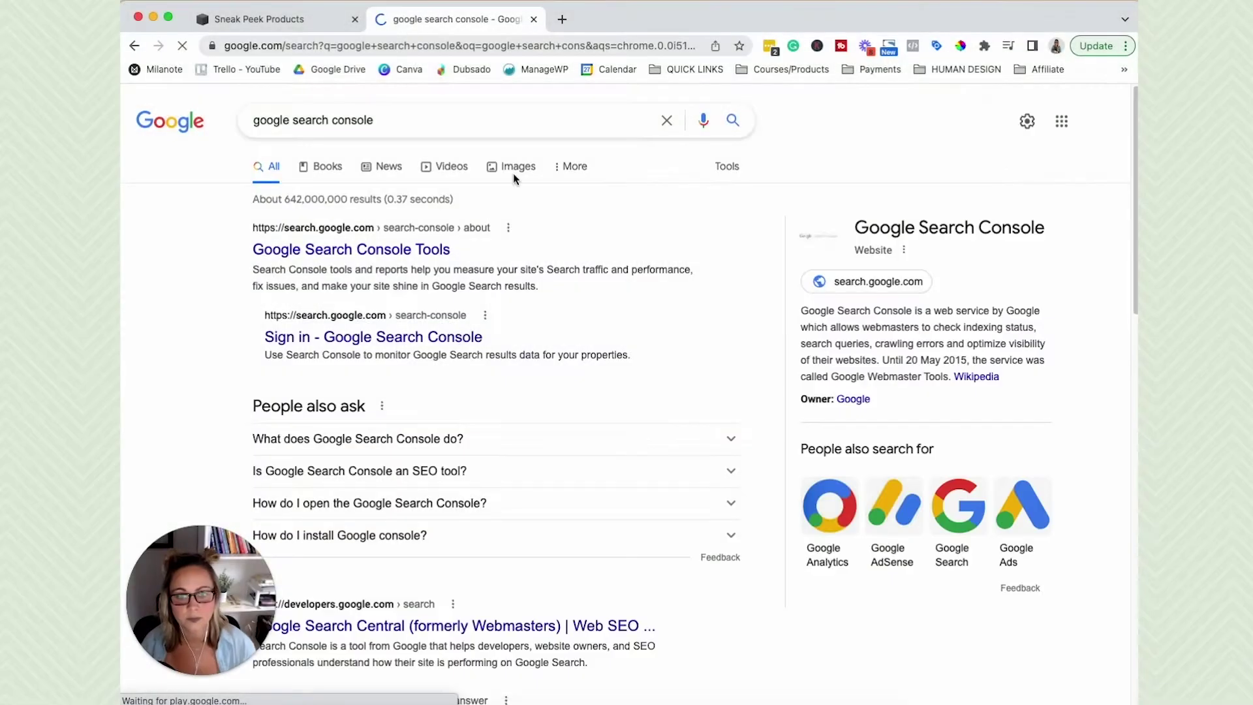
left_click(402, 249)
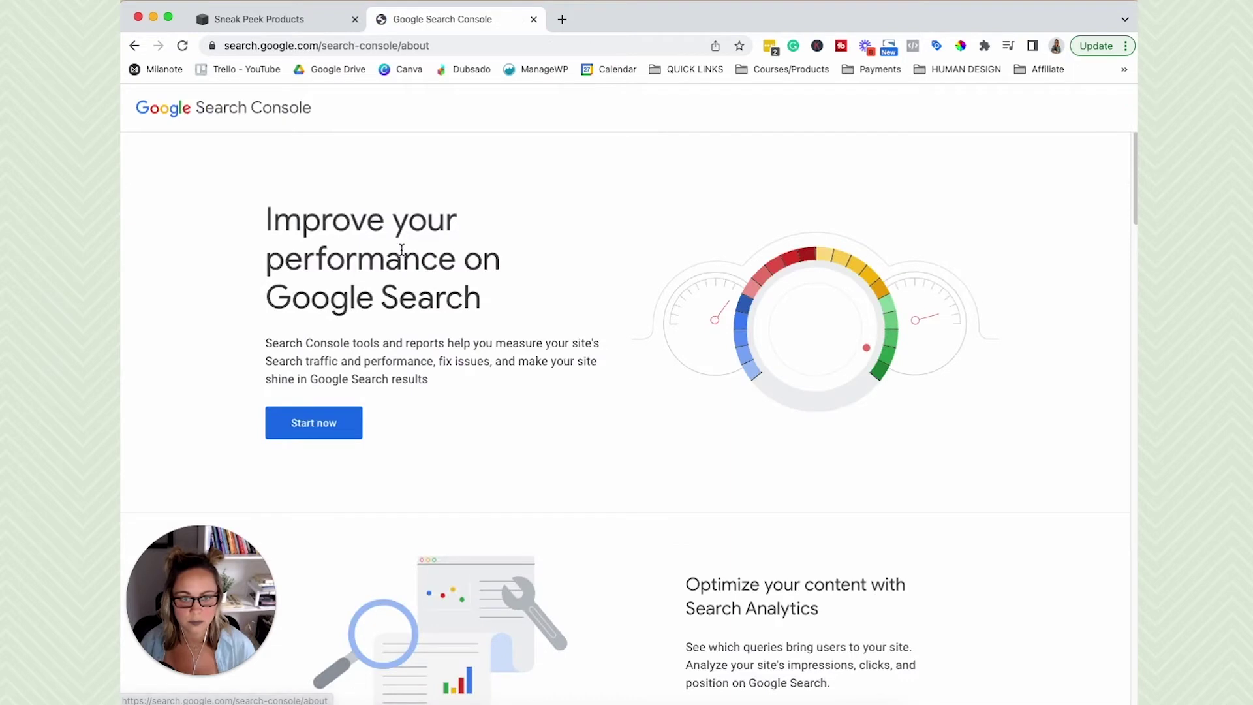
left_click(310, 424)
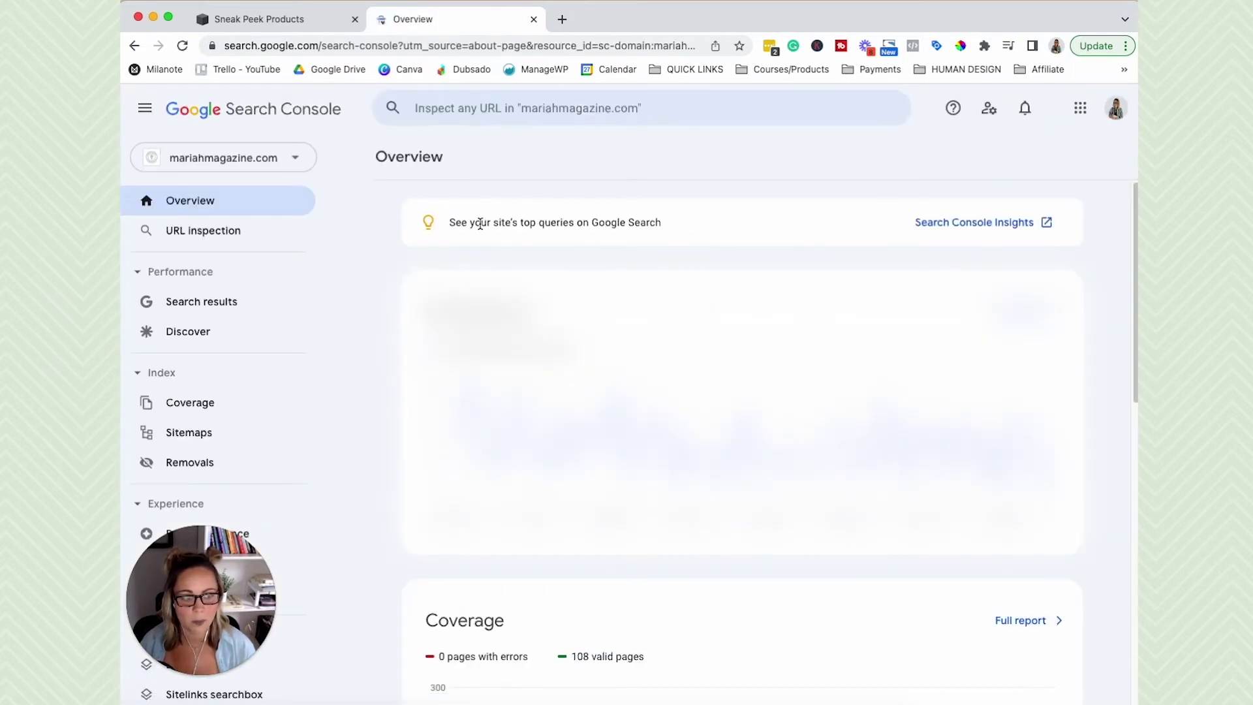
Open the property selector and scroll through the listed Search Console properties
left_click(295, 157)
scroll(363, 325, "down", 10)
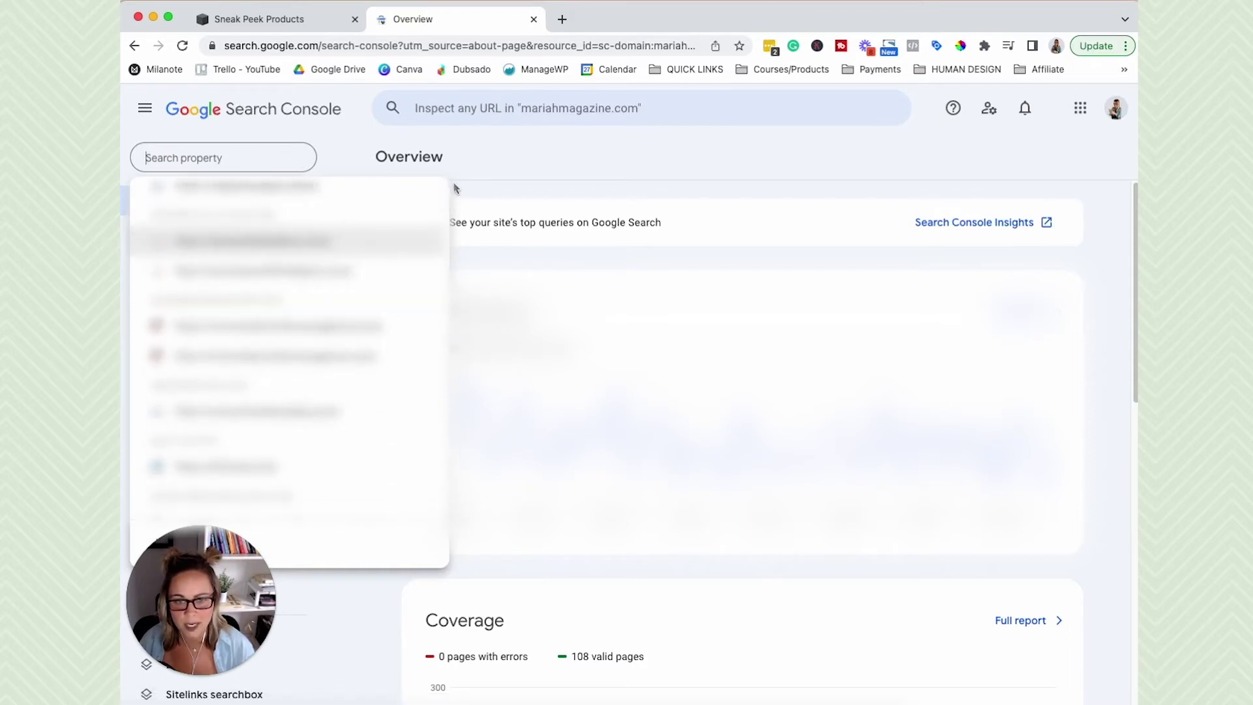
scroll(289, 372, "down", 5)
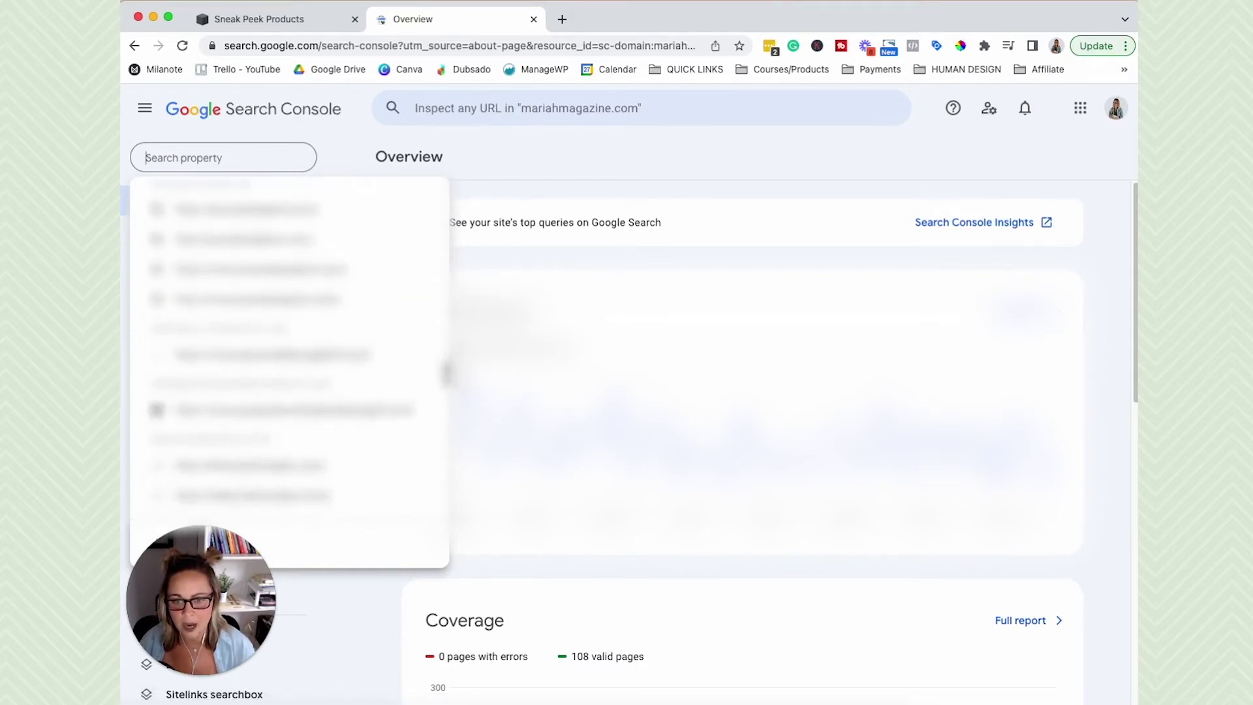
scroll(245, 363, "down", 4)
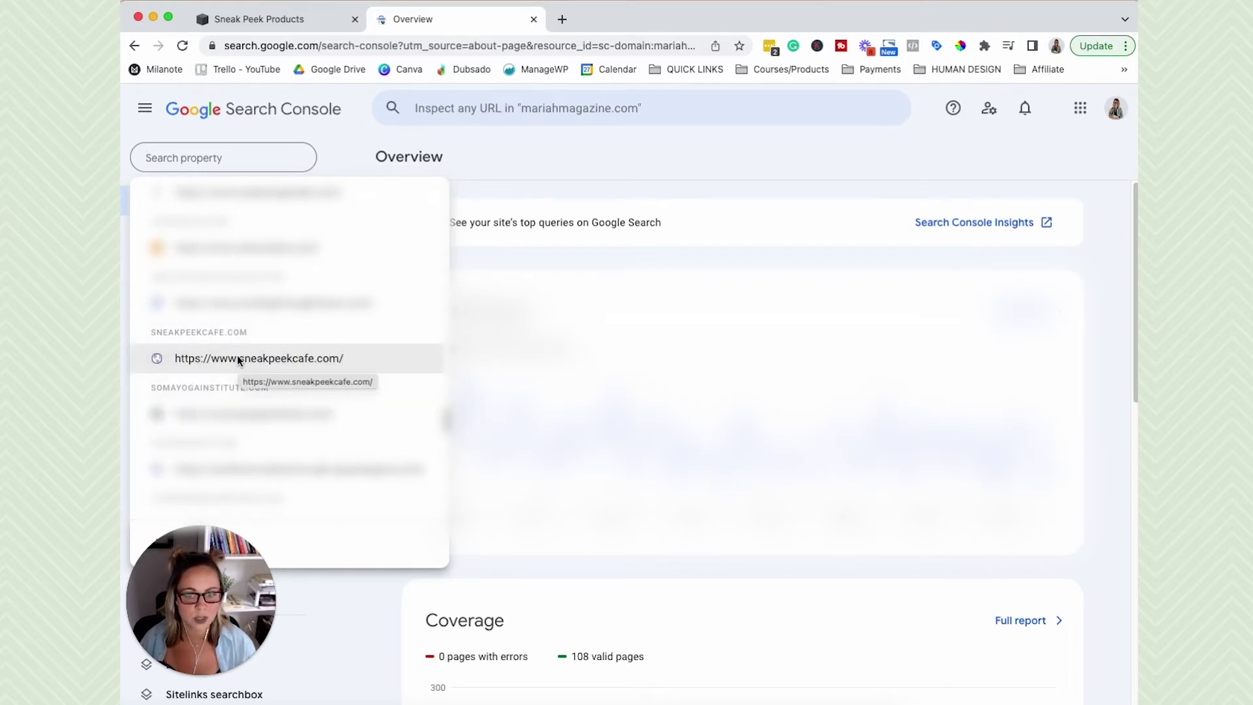
left_click(315, 359)
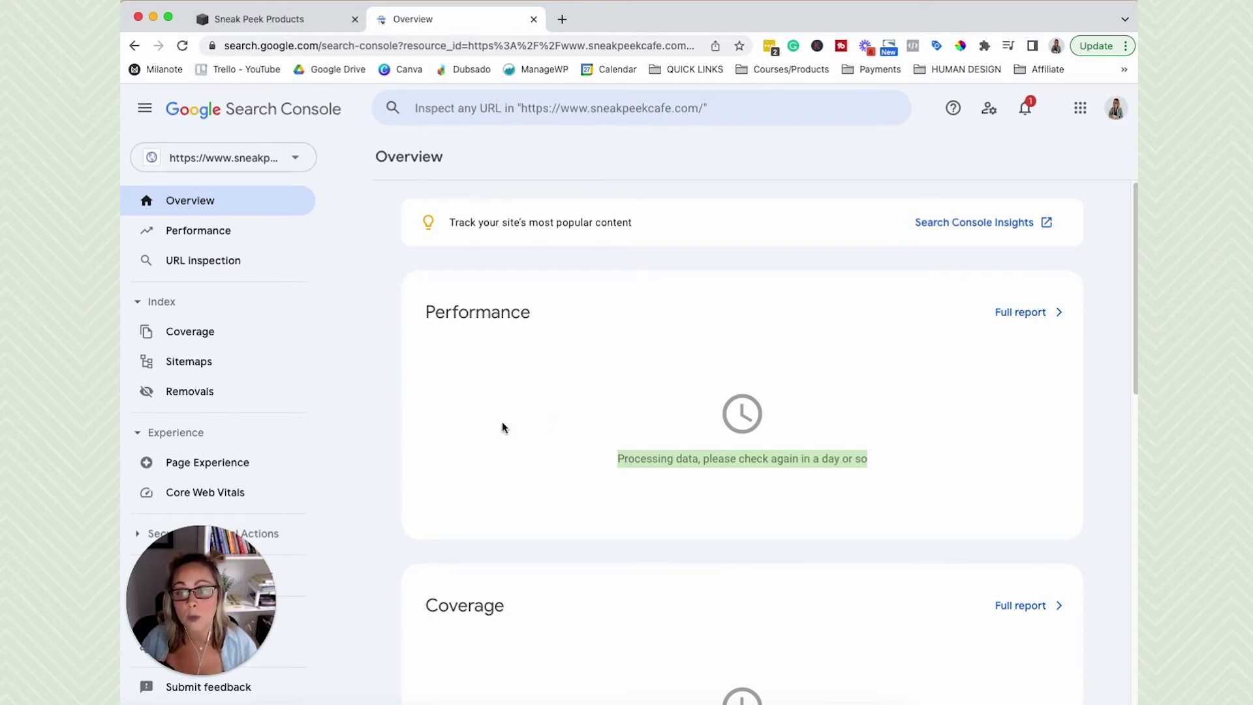
On the Sitemaps page, enter sitemap.xml as the new sitemap and select the site's URL prefix
left_click(288, 368)
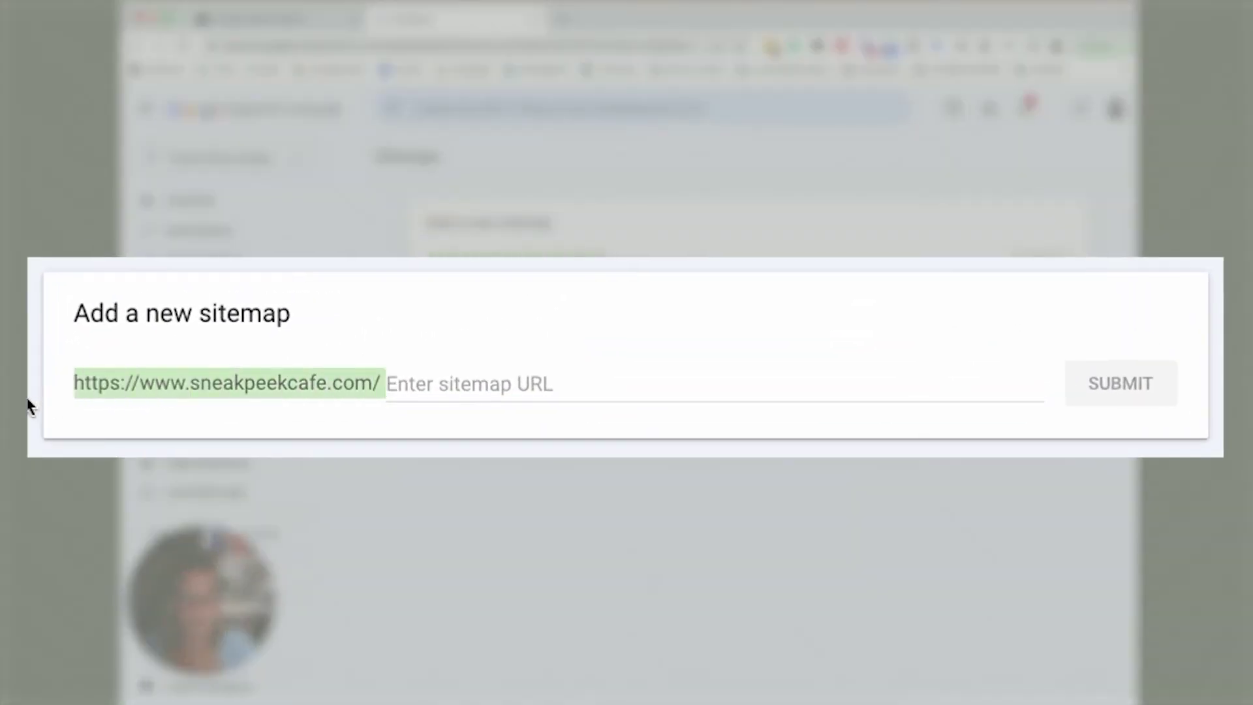
left_click(540, 377)
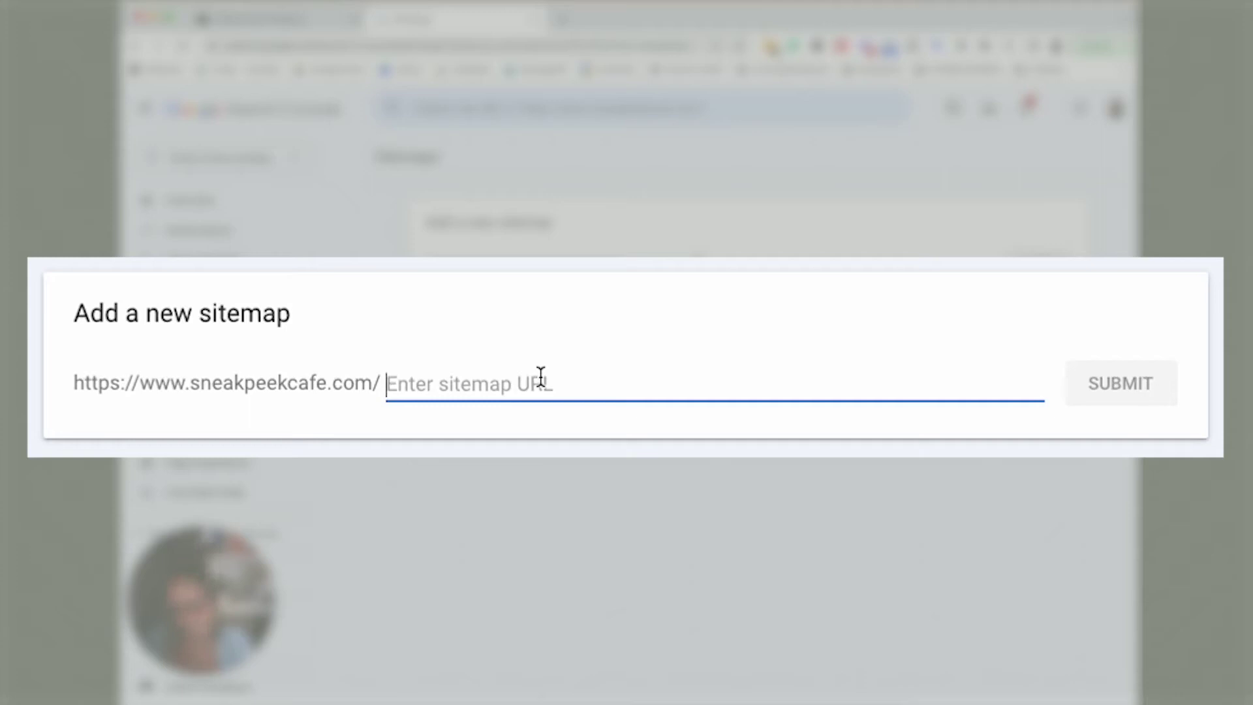
type("sitemap.")
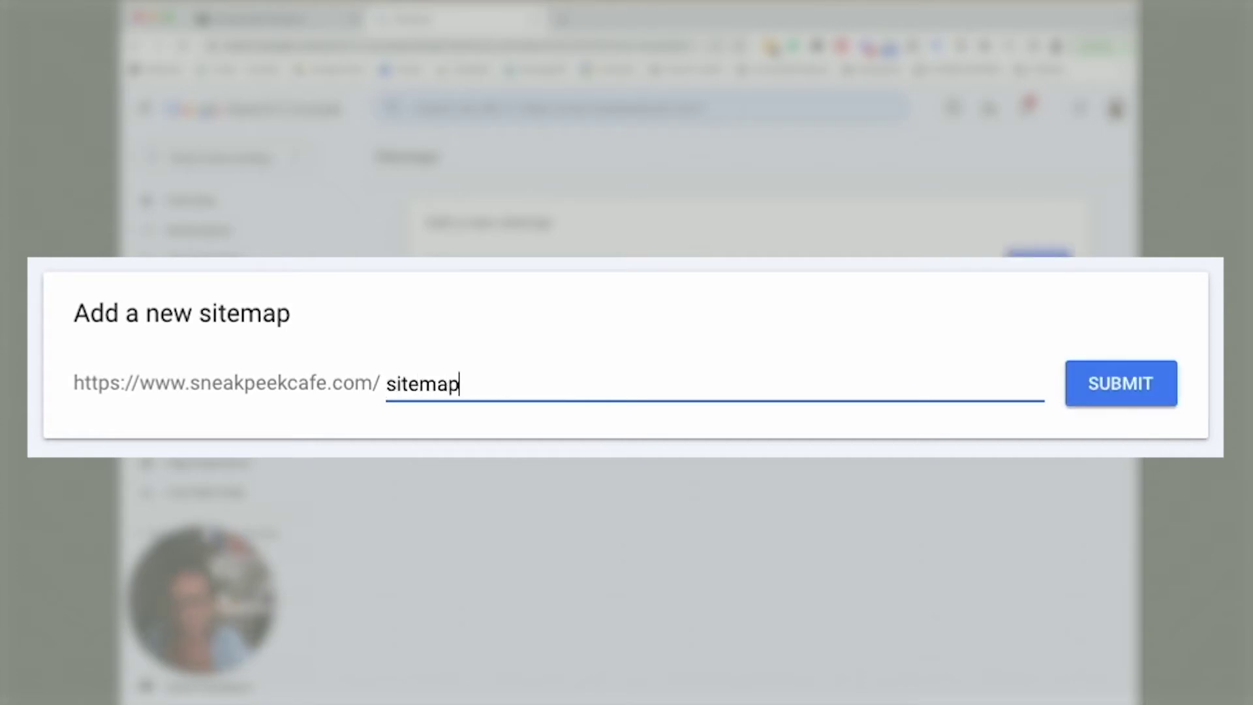
type("xml")
left_click_drag(72, 377, 430, 368)
key("ctrl+c")
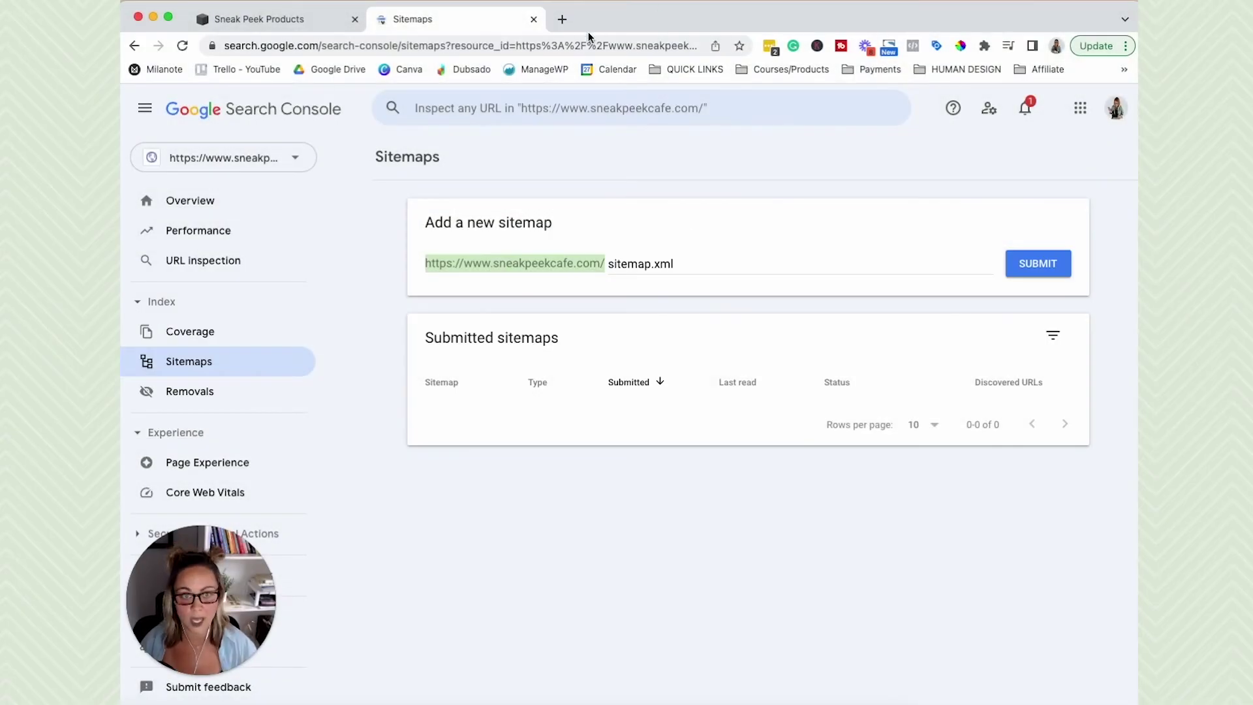
Load sneakpeekcafe.com/sitemap.xml in a new tab and inspect its XML page listing
left_click(561, 19)
key("ctrl+v")
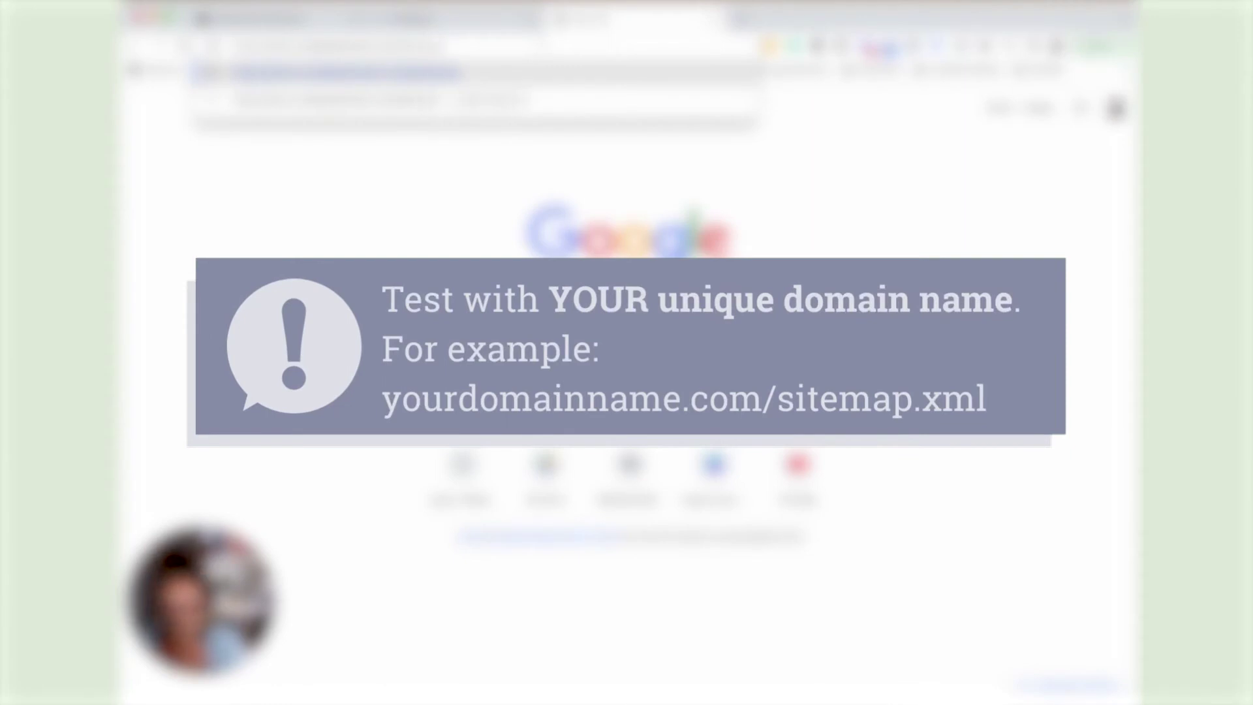
key("Return")
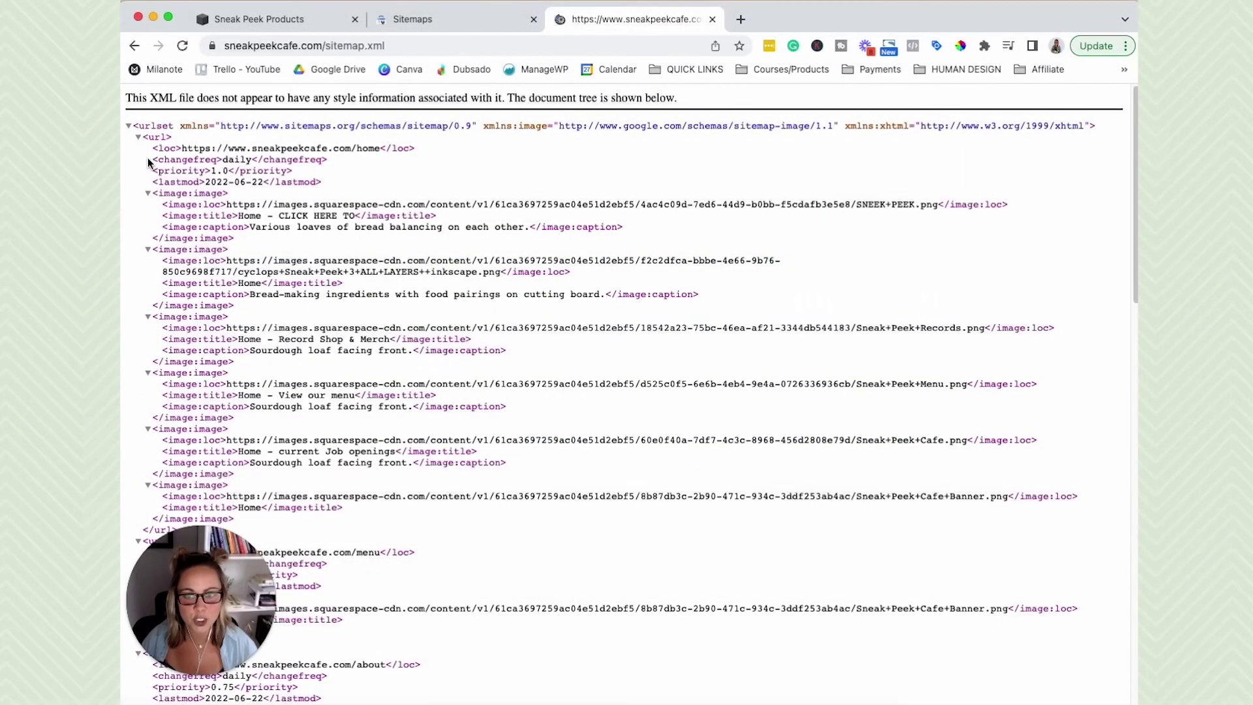
left_click_drag(154, 99, 663, 608)
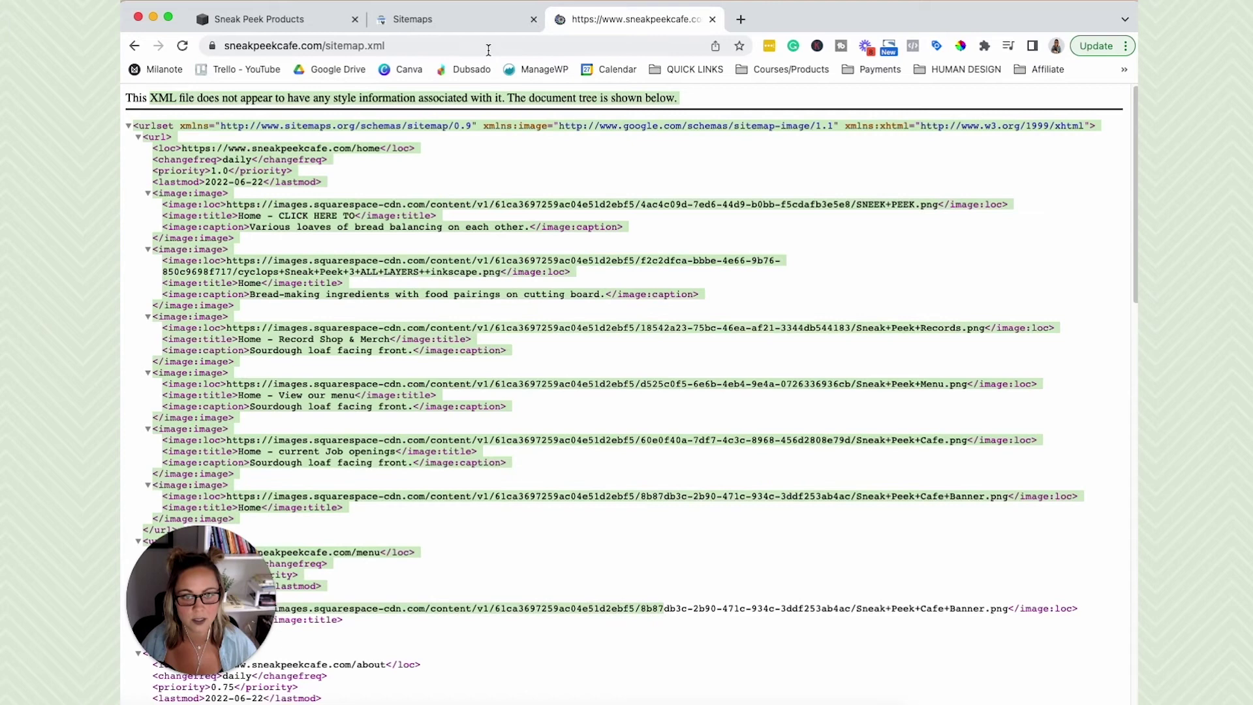
left_click(483, 157)
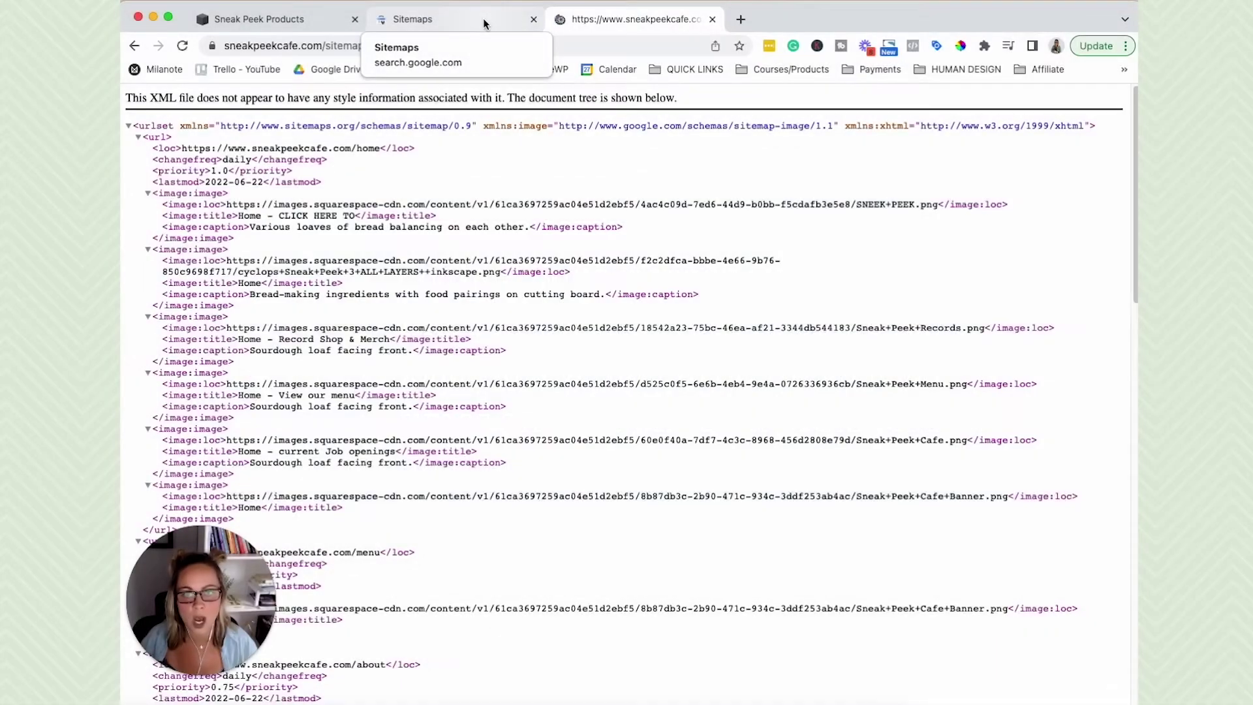
Submit sitemap.xml, dismiss the success dialog, and reload to show Success with 9 URLs
left_click(481, 21)
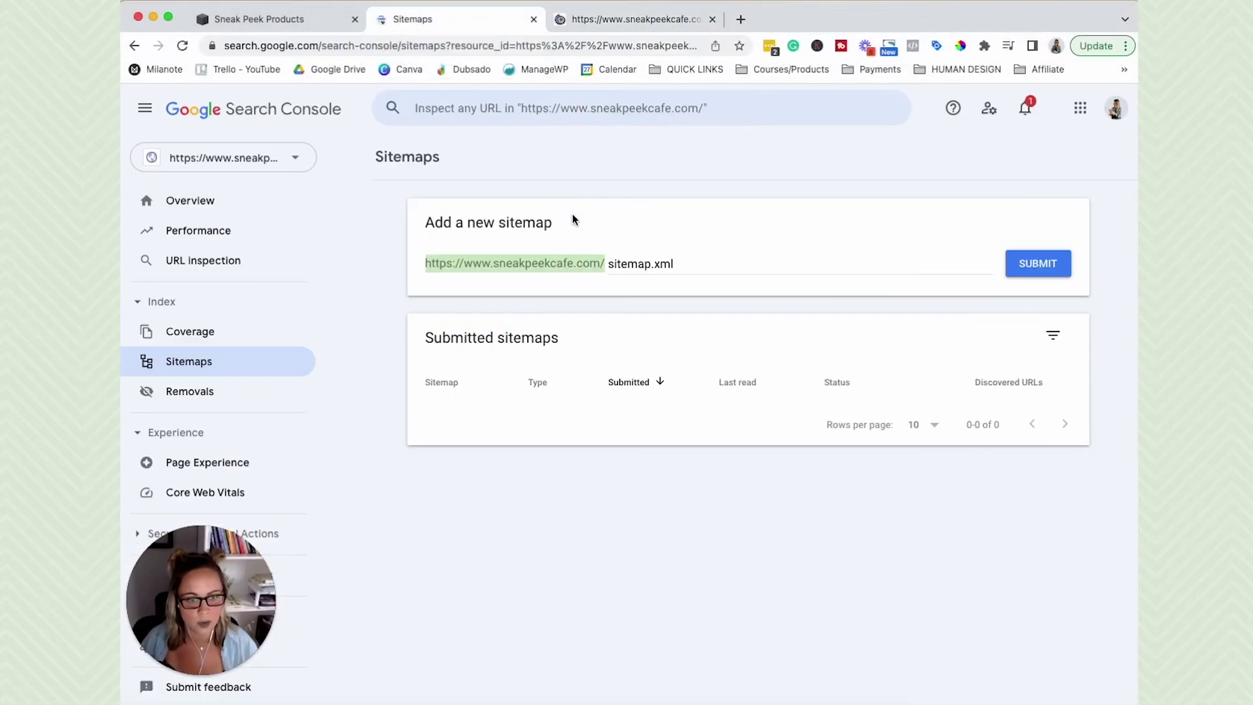
left_click(698, 262)
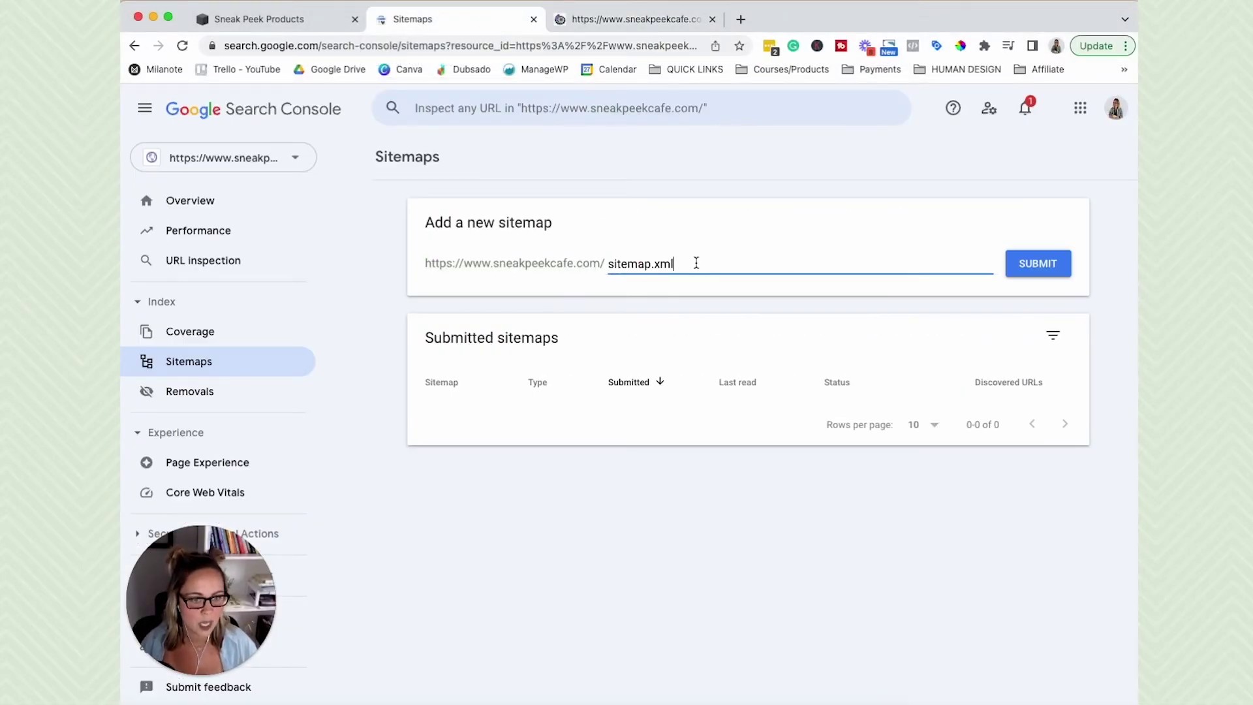
left_click(1047, 264)
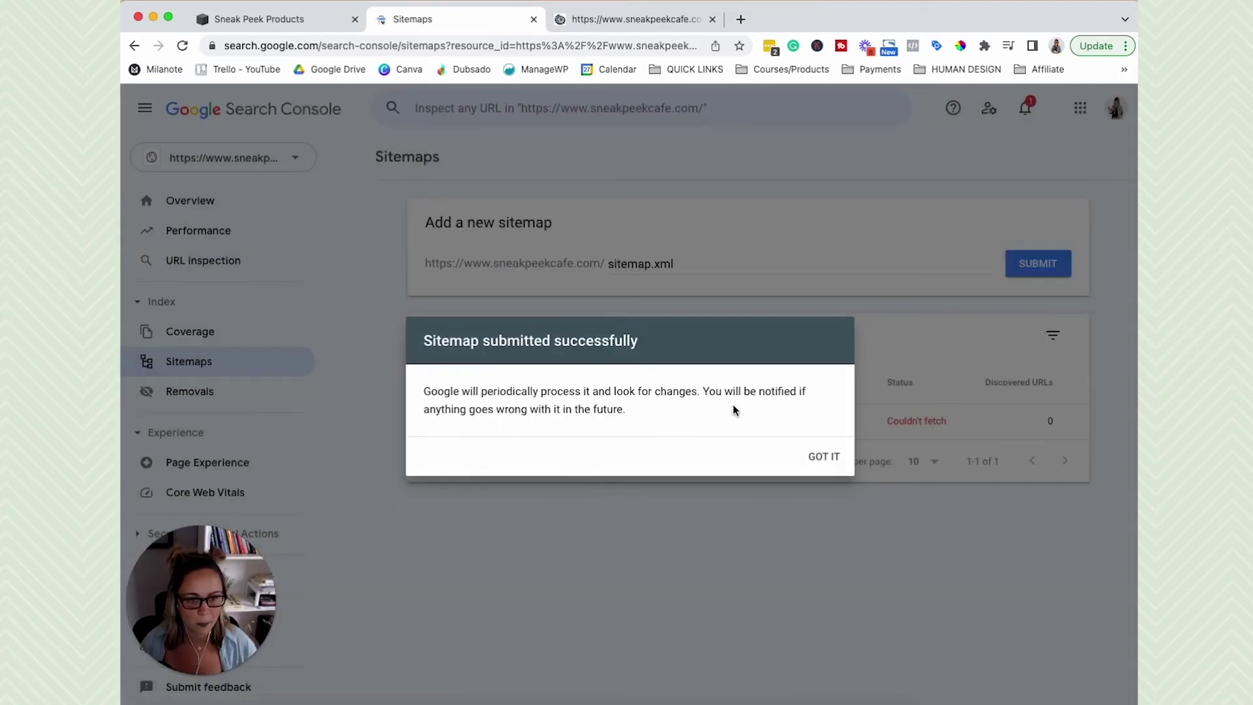
left_click(823, 457)
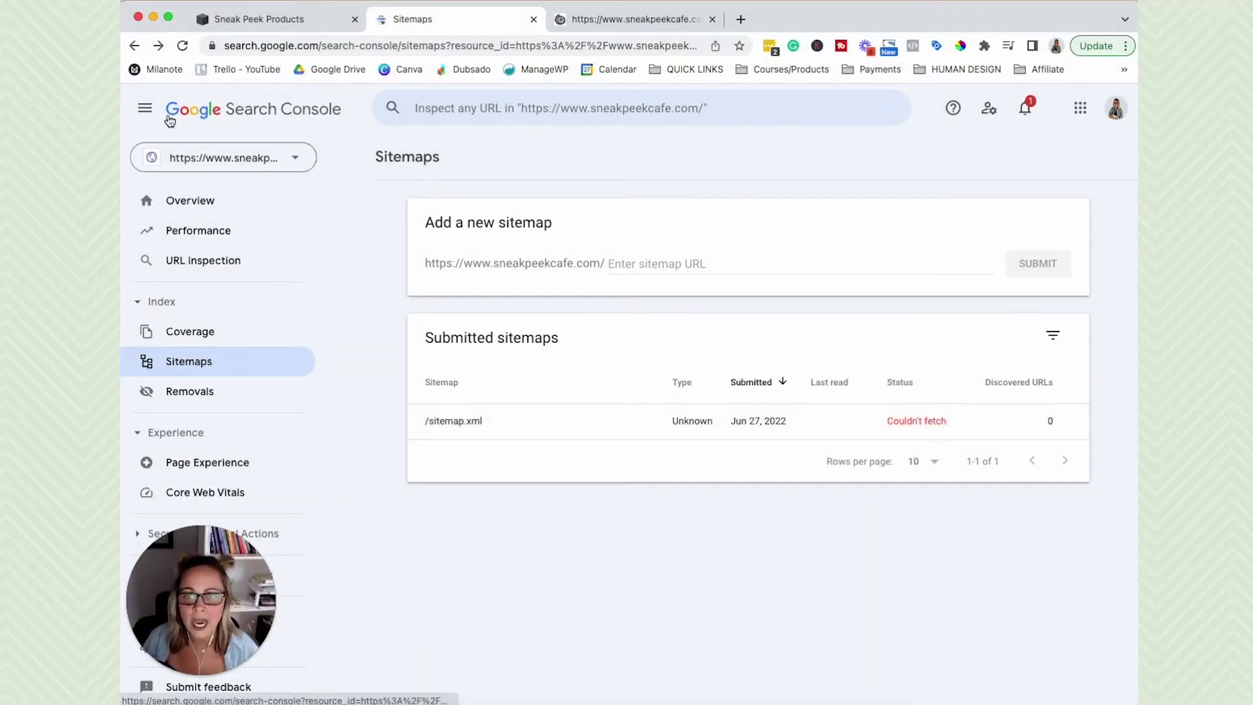
left_click(183, 46)
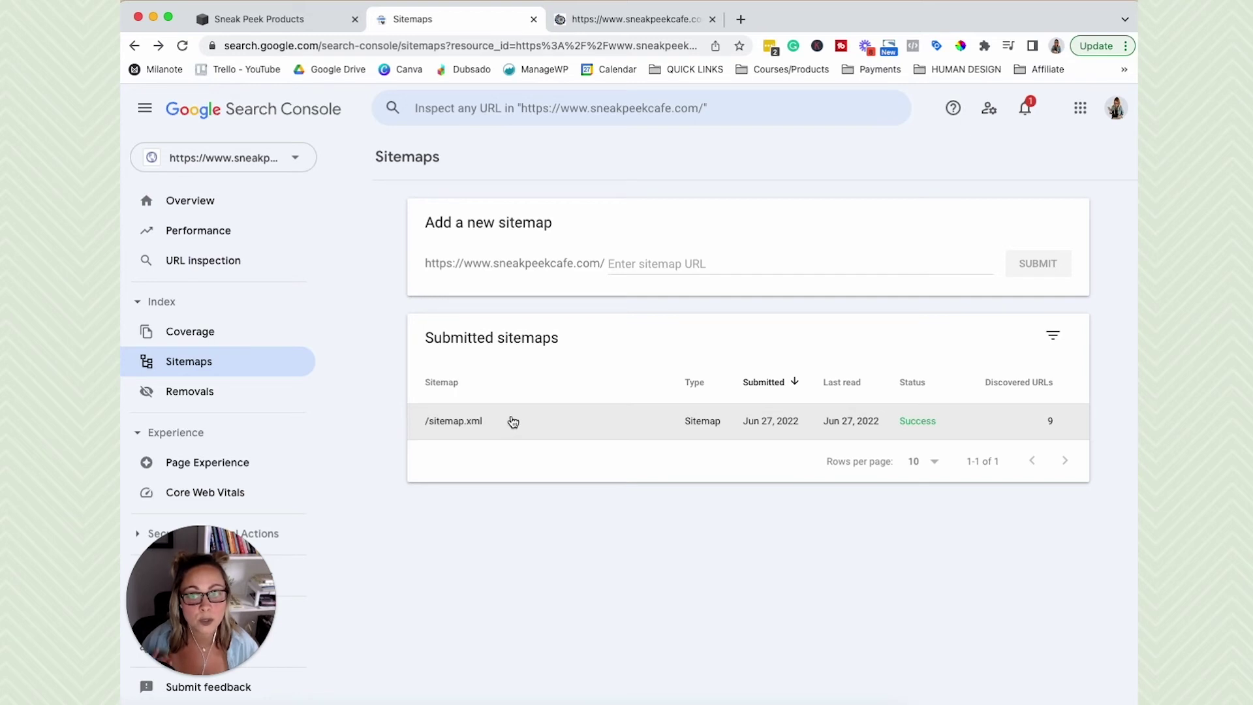
left_click(303, 27)
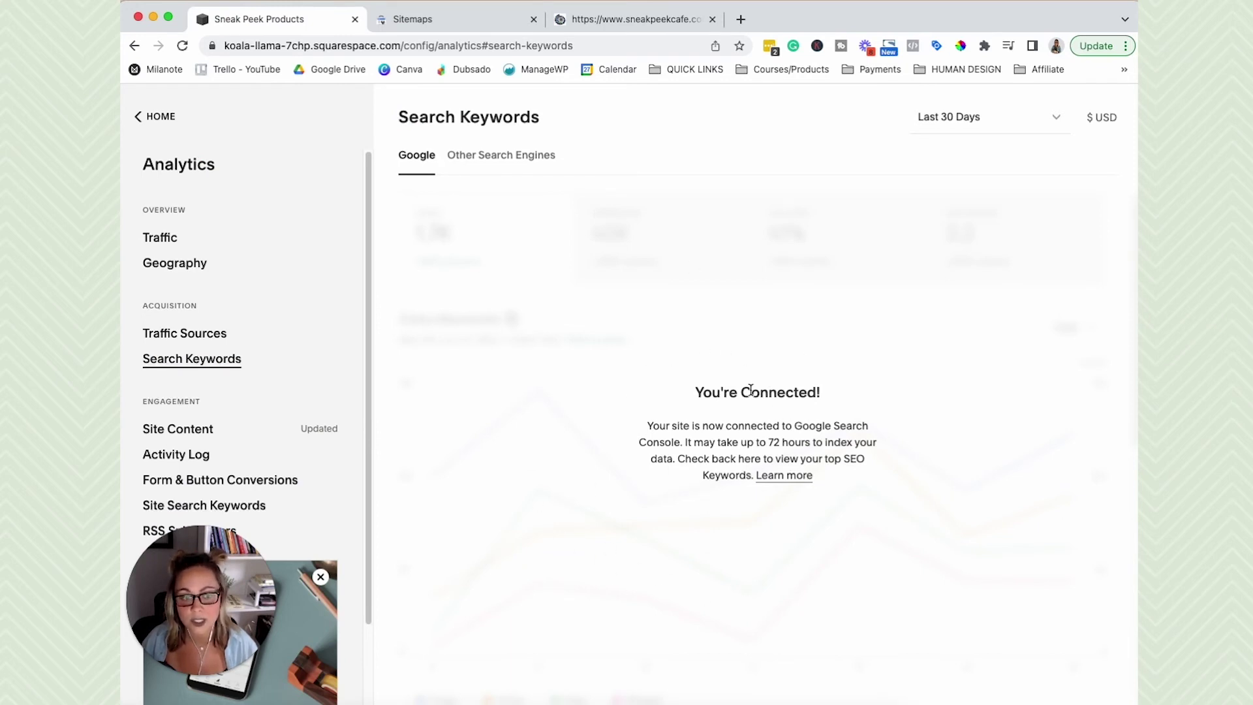
left_click(419, 19)
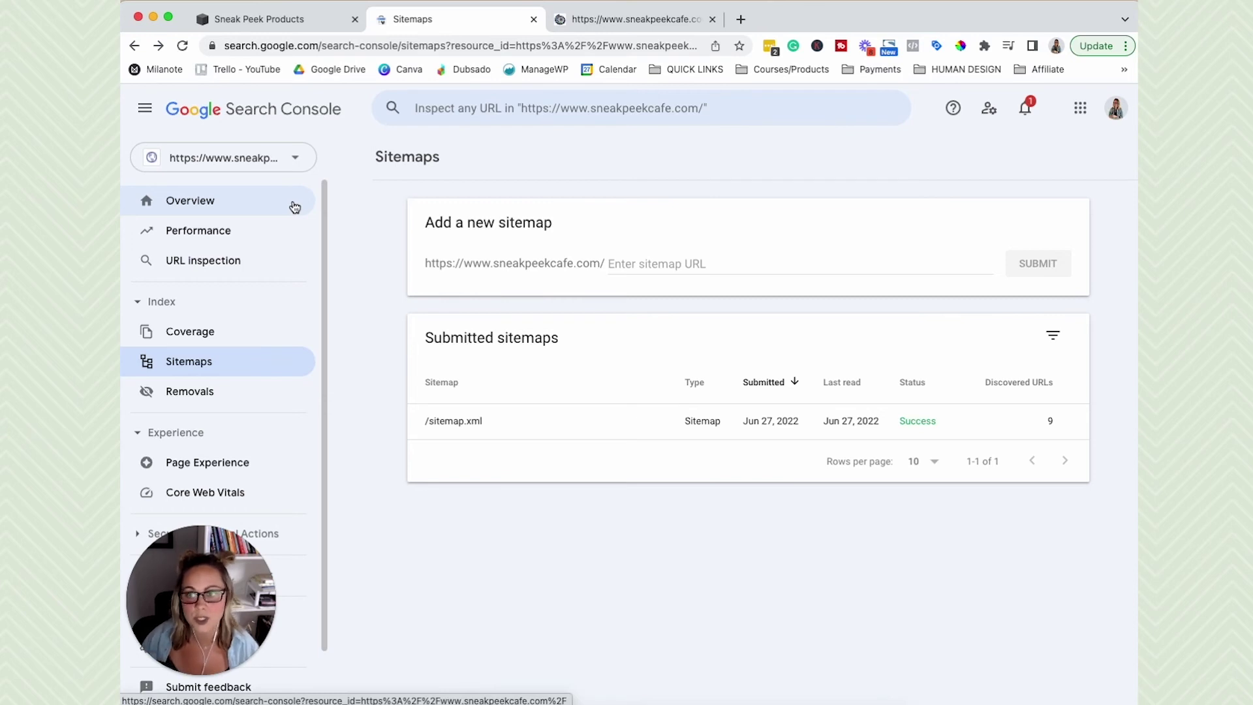
left_click(324, 25)
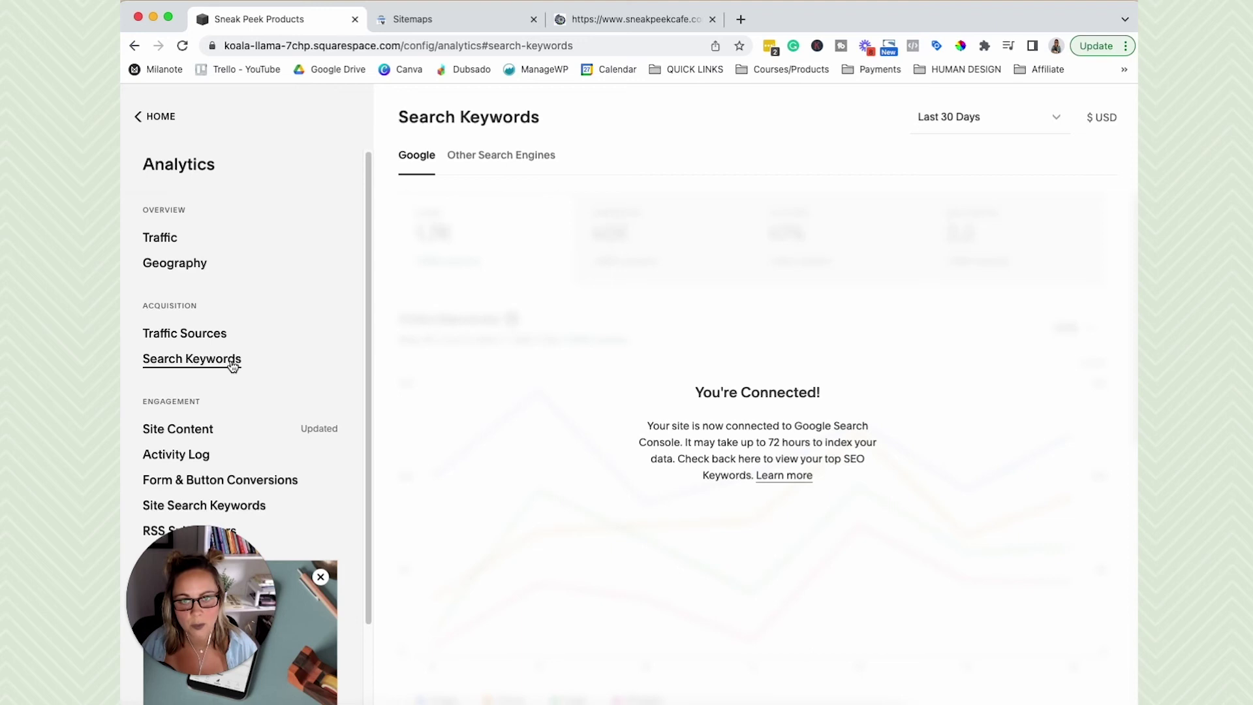
left_click(468, 26)
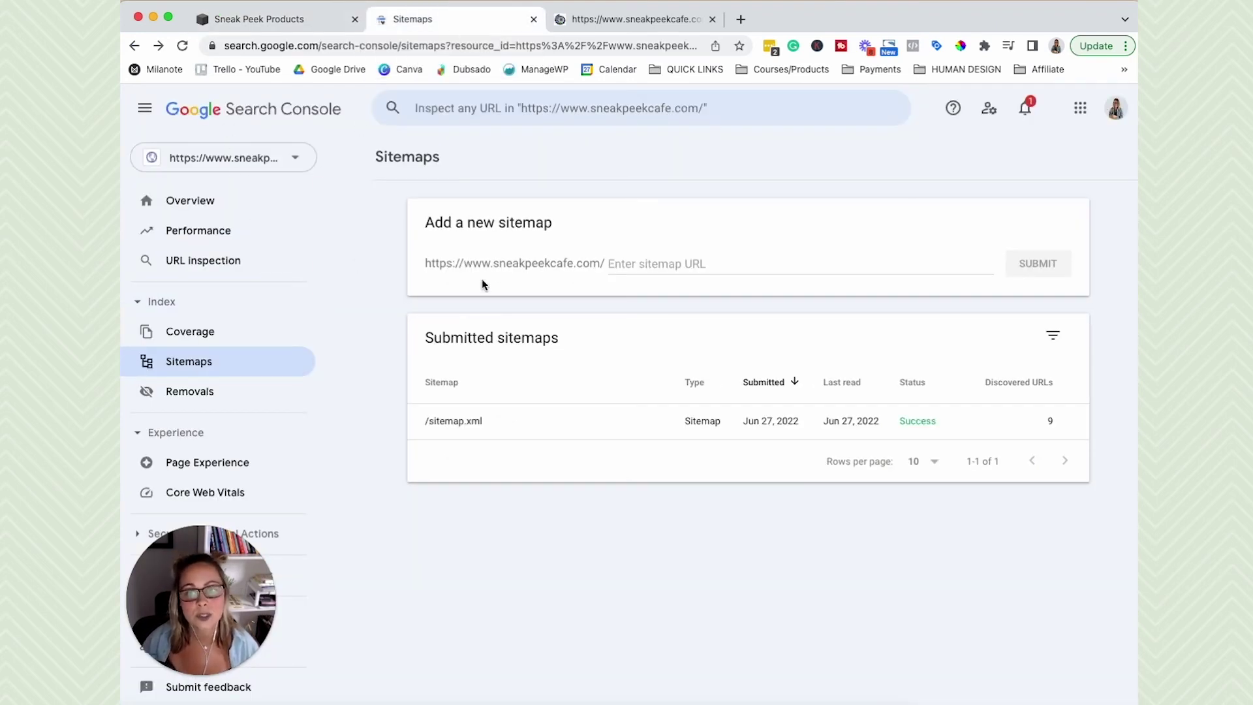
Check the Performance report, then open the Coverage report under Index
left_click(289, 242)
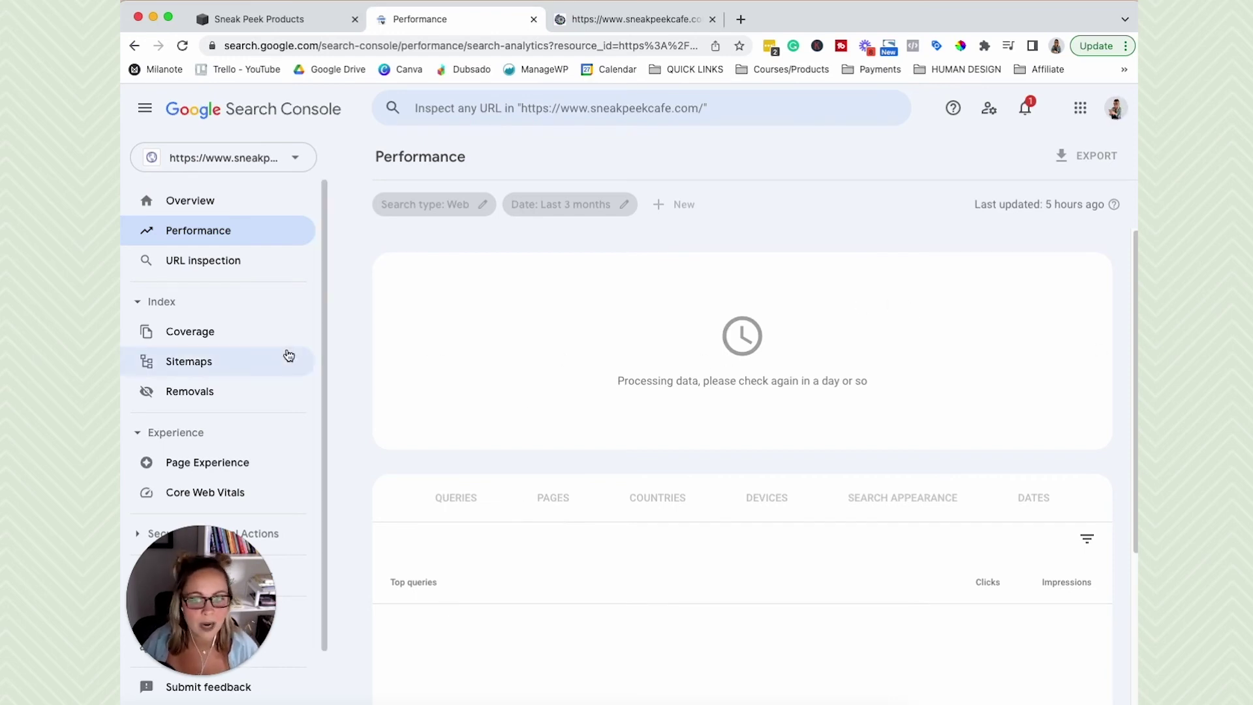
scroll(241, 343, "down", 1)
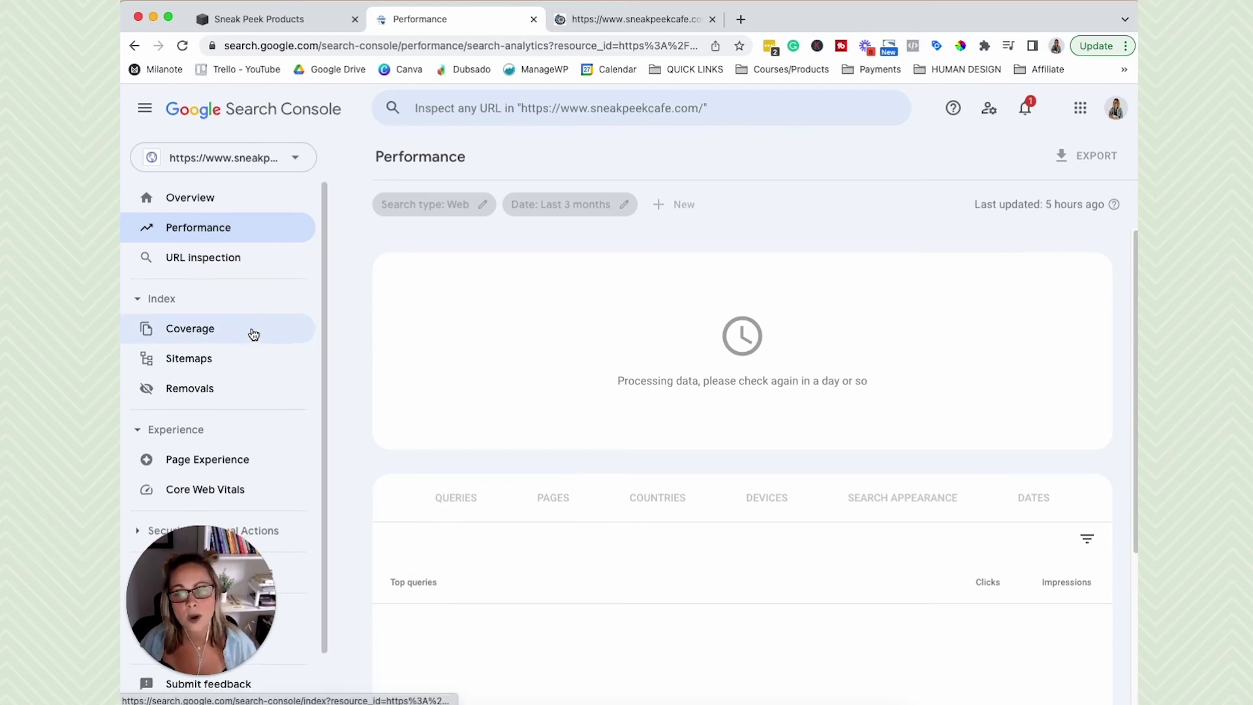
left_click(253, 334)
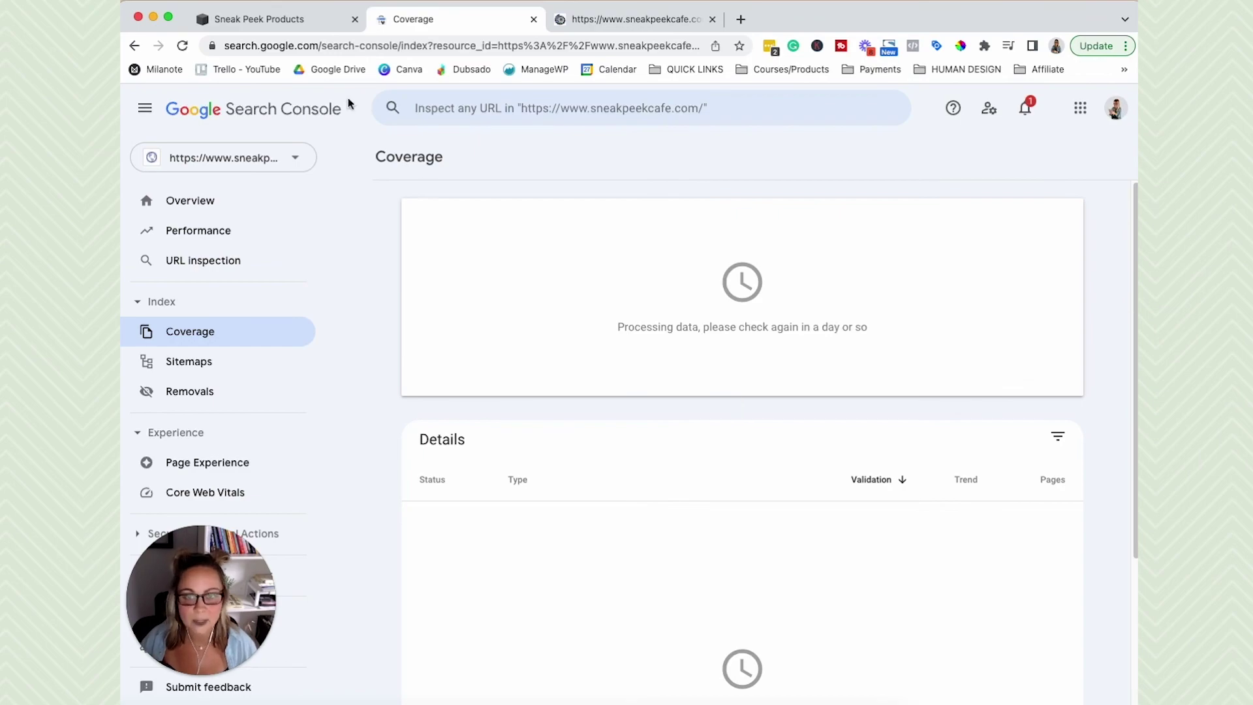
Return to the Squarespace tab showing the You're Connected! Search Keywords message
left_click(282, 20)
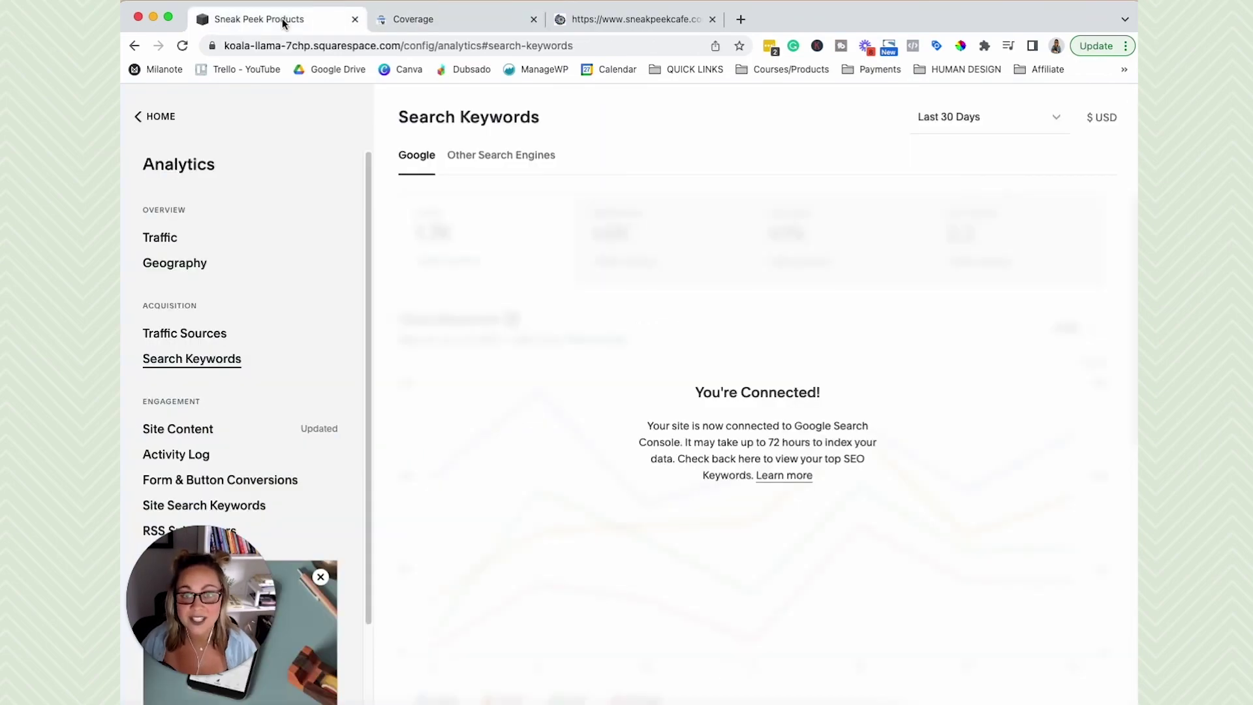